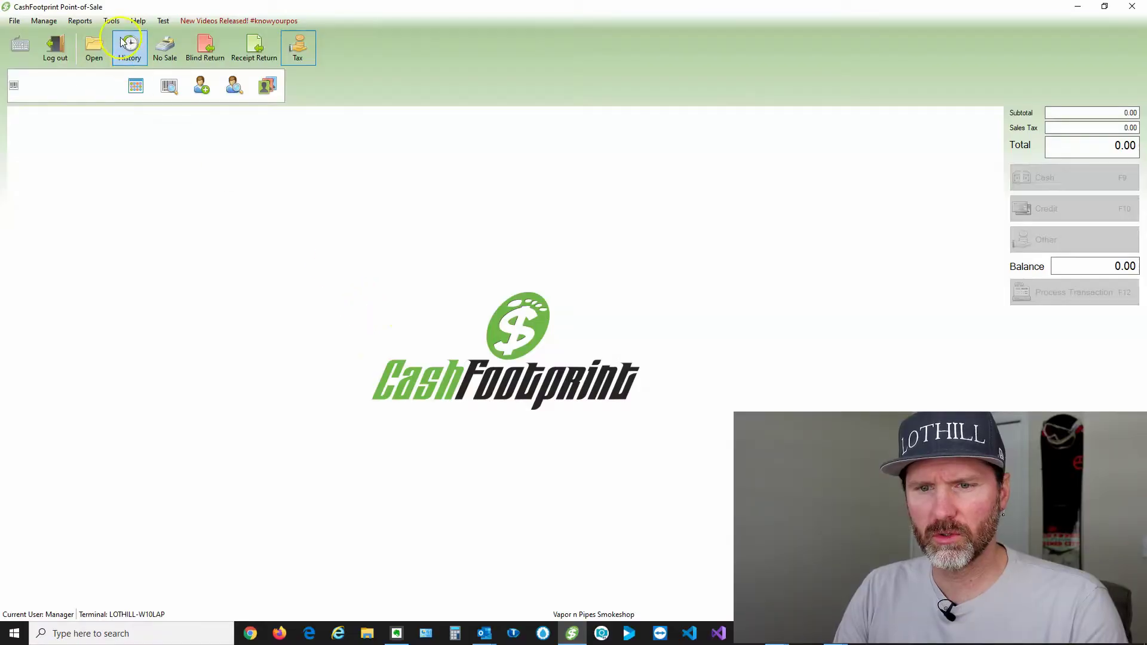
Adjust the employee defaults in store options: maximum discount percentage and Point-of-Sale screen permission.
{"action": "left_click", "coordinate": [128, 34]}
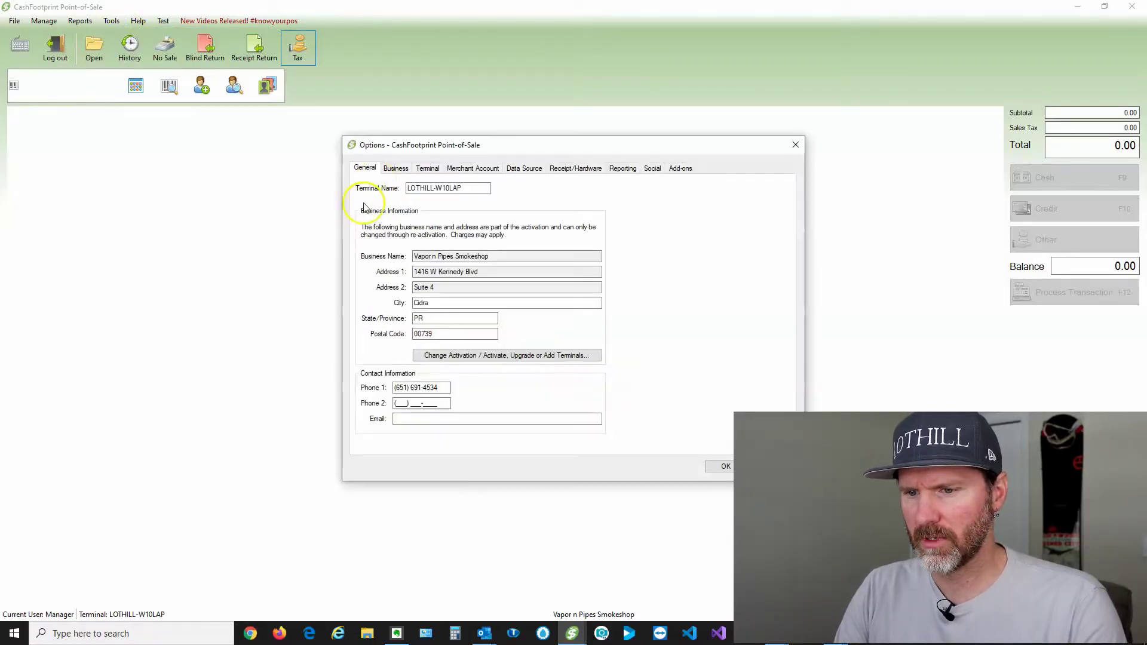
{"action": "left_click", "coordinate": [395, 169]}
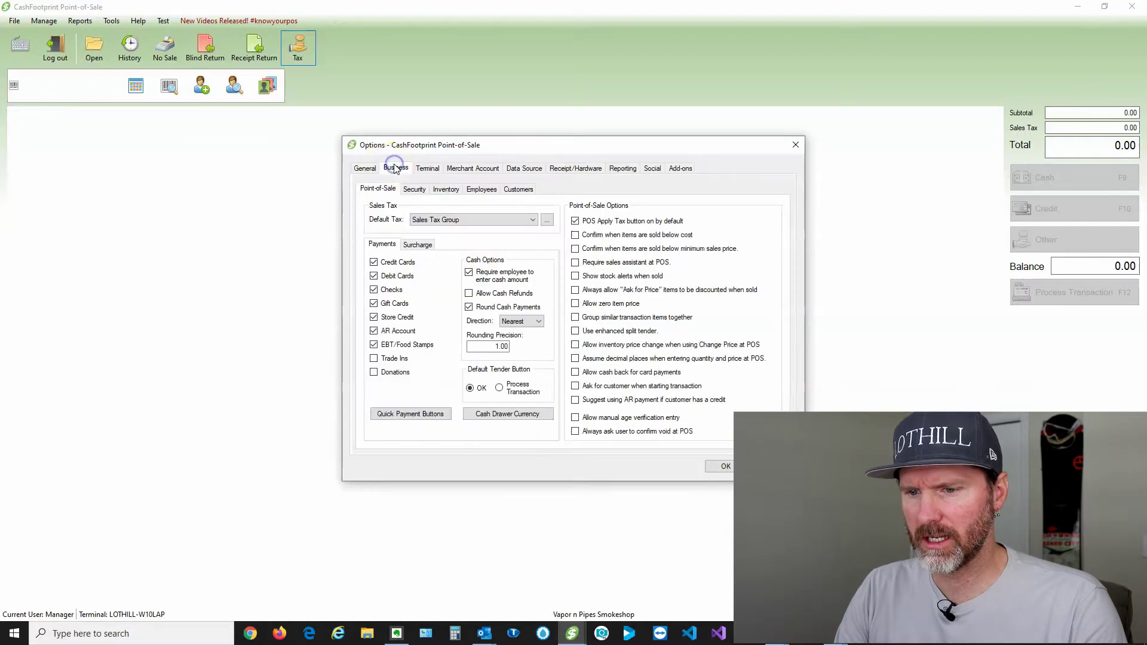
{"action": "left_click", "coordinate": [488, 191]}
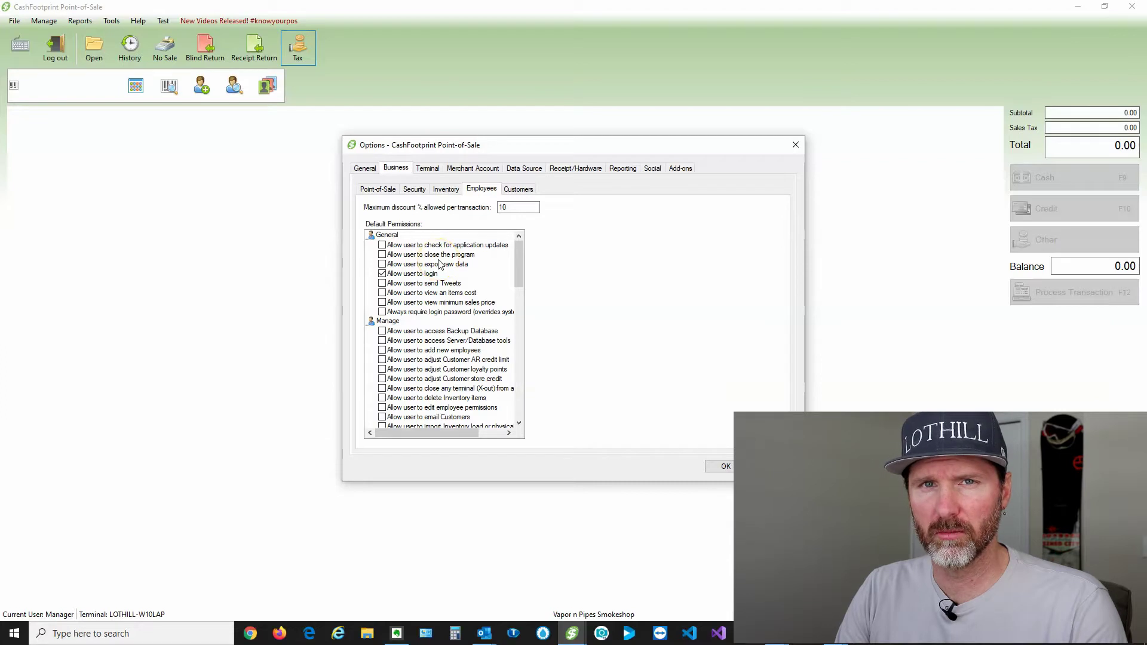
{"action": "left_click", "coordinate": [521, 209]}
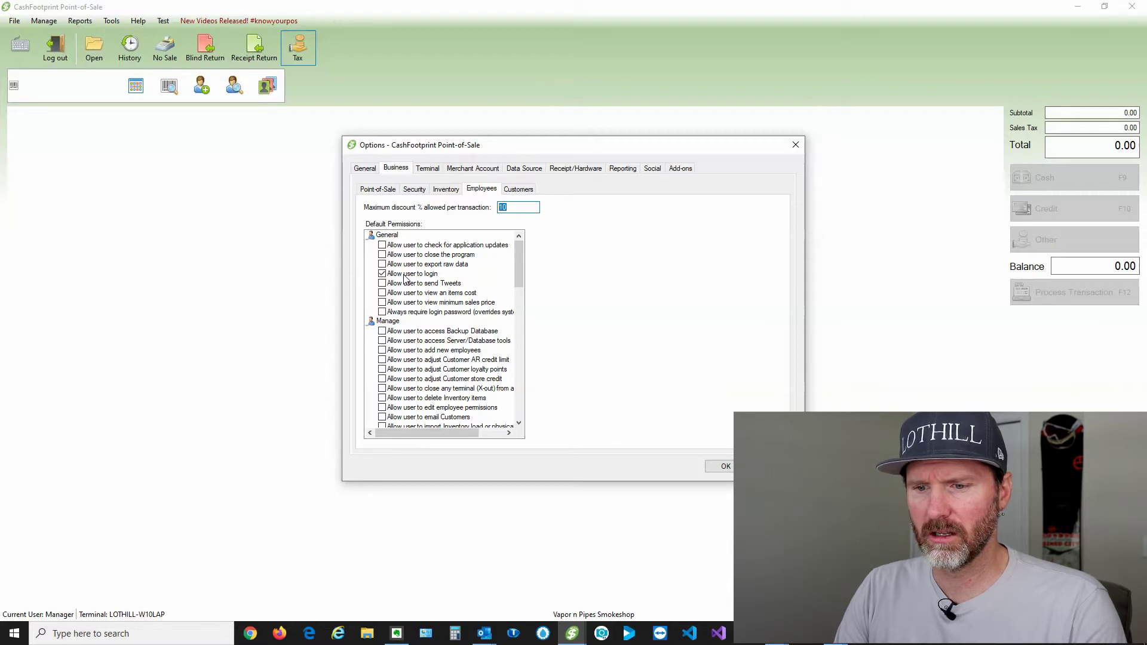
{"action": "scroll", "coordinate": [405, 278], "scroll_direction": "down", "scroll_amount": 15}
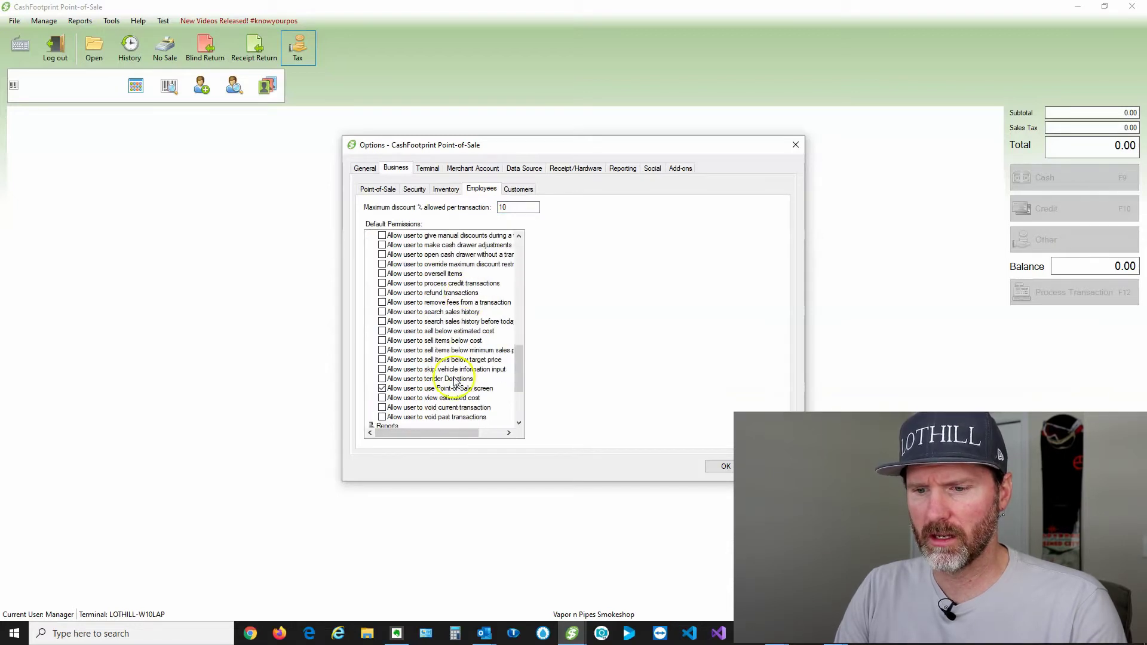
{"action": "left_click", "coordinate": [452, 393]}
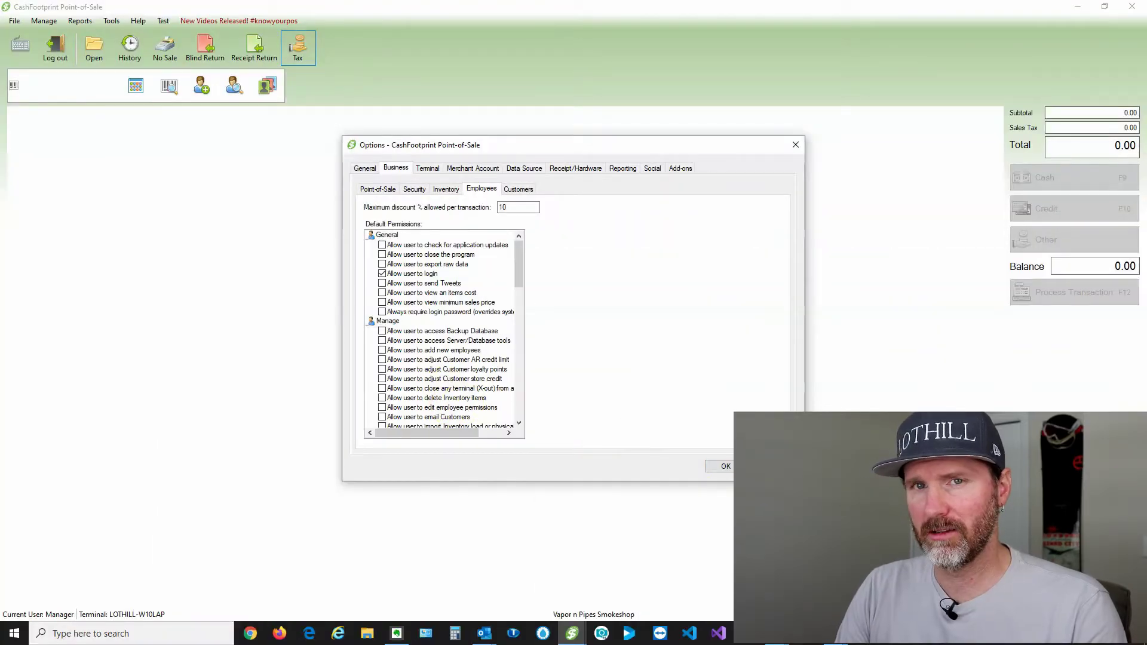
{"action": "left_click", "coordinate": [720, 467]}
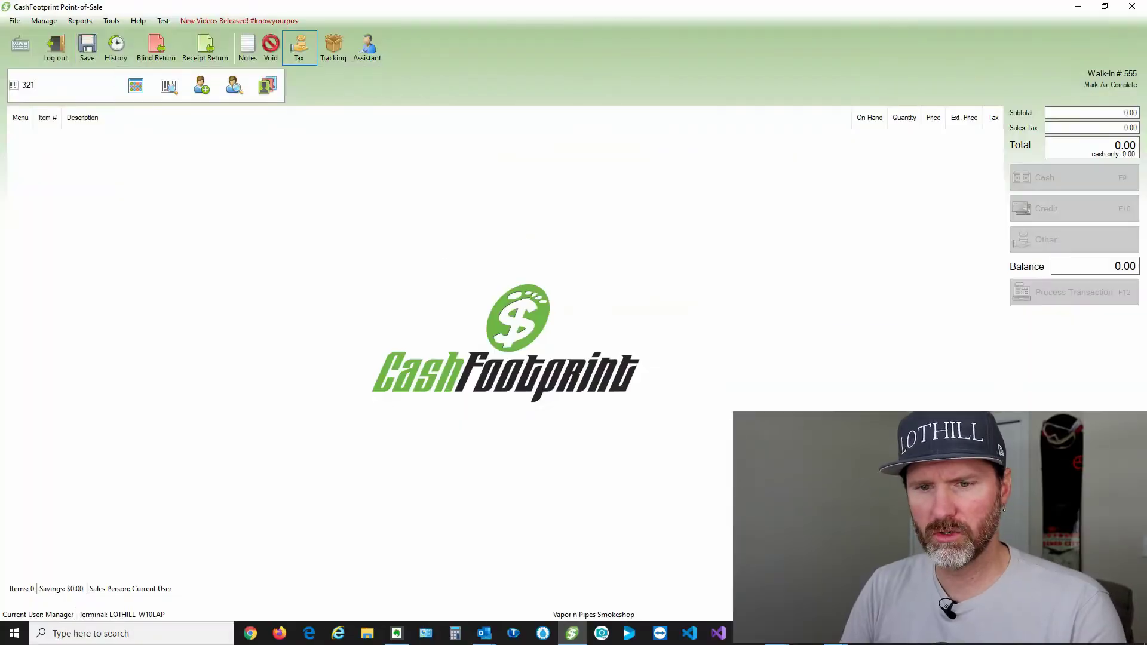
Ring up item 321, change its price to 6.00 and quantity to 5, then void the sale.
{"action": "key", "text": "Return"}
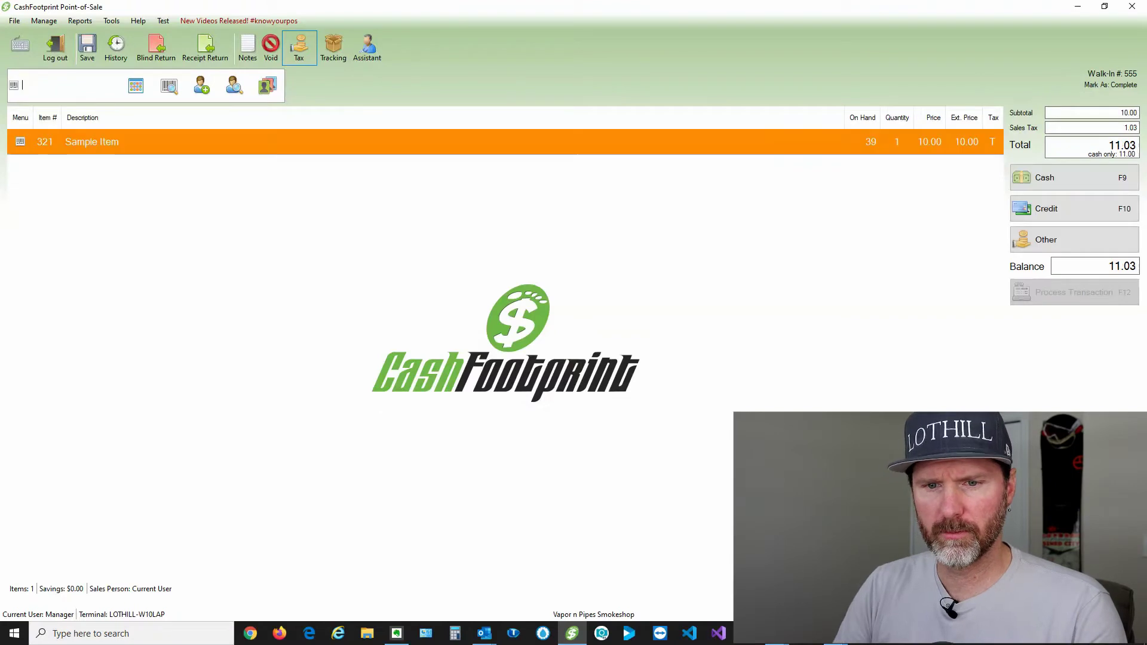
{"action": "left_click", "coordinate": [927, 144]}
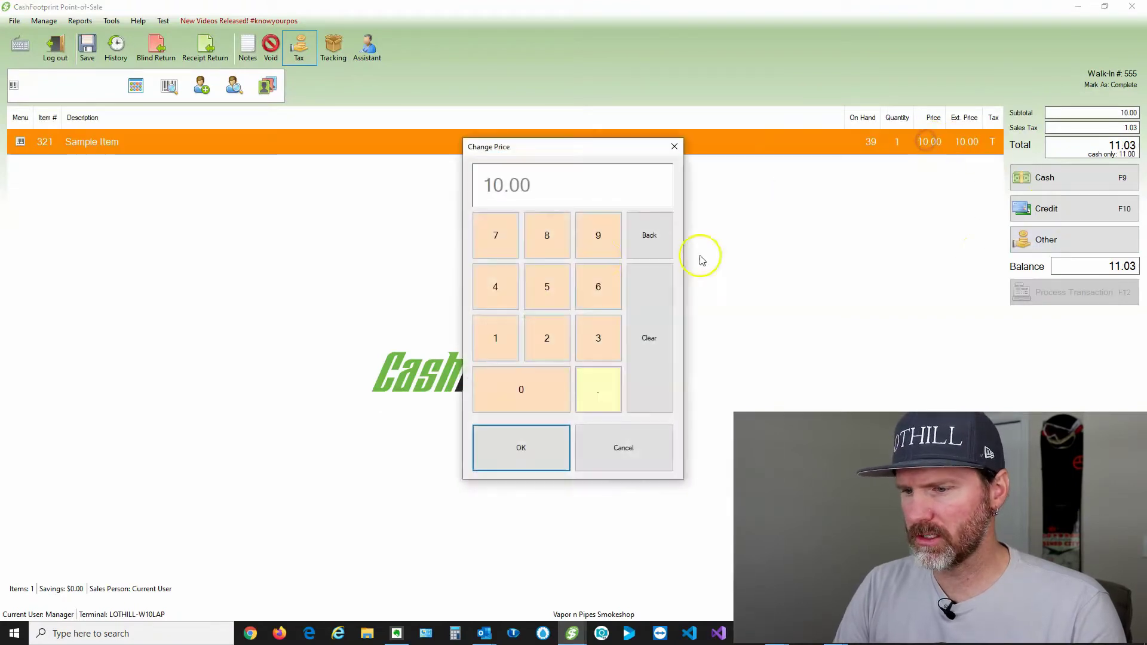
{"action": "left_click", "coordinate": [597, 288]}
{"action": "left_click", "coordinate": [552, 439]}
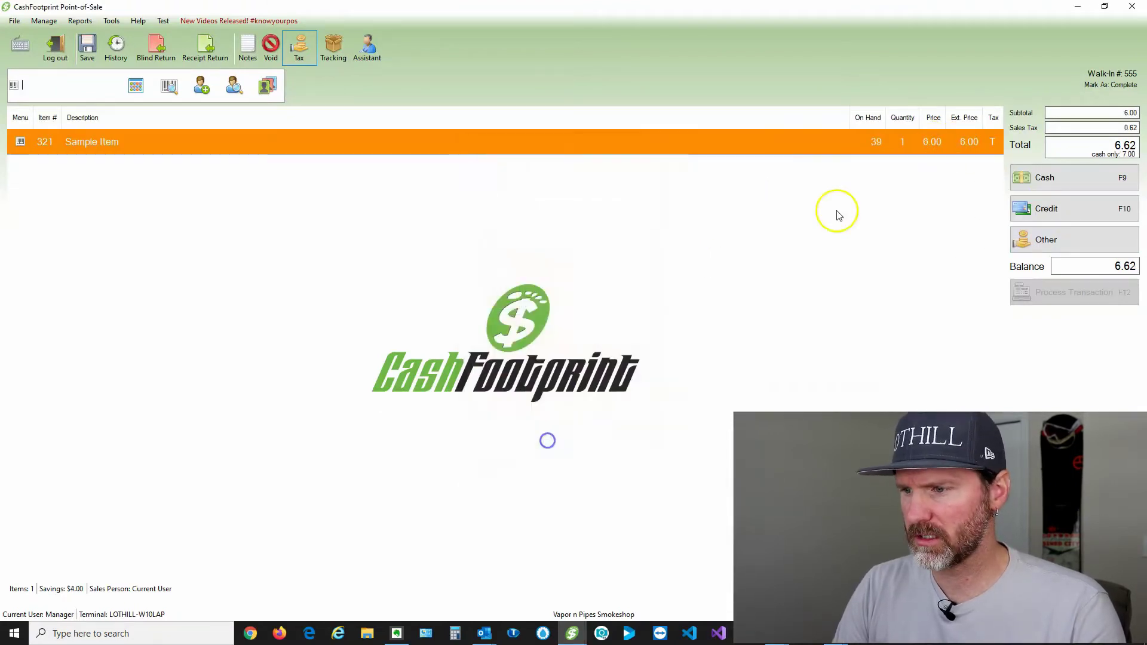
{"action": "left_click", "coordinate": [905, 147]}
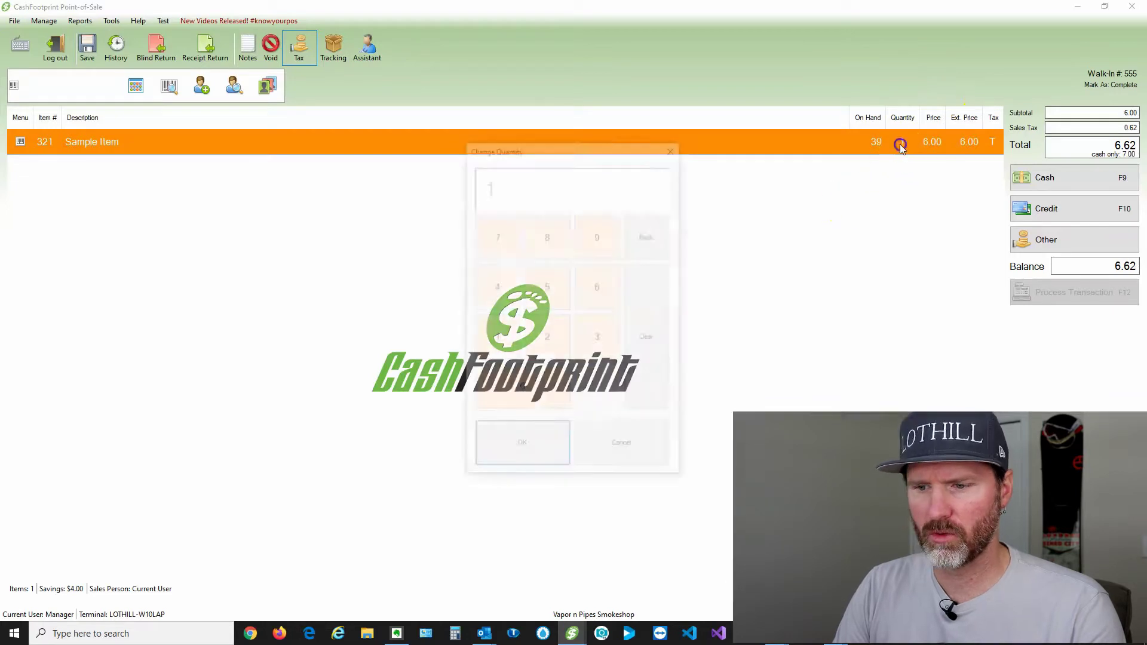
{"action": "left_click", "coordinate": [546, 286]}
{"action": "left_click", "coordinate": [535, 449]}
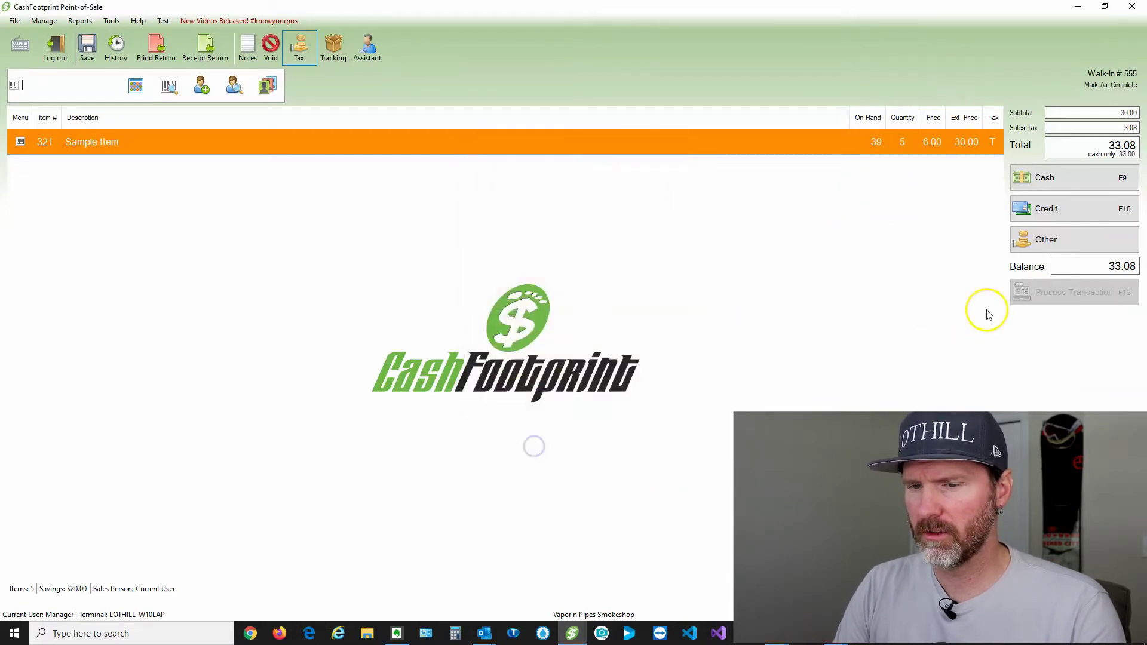
{"action": "left_click", "coordinate": [302, 48]}
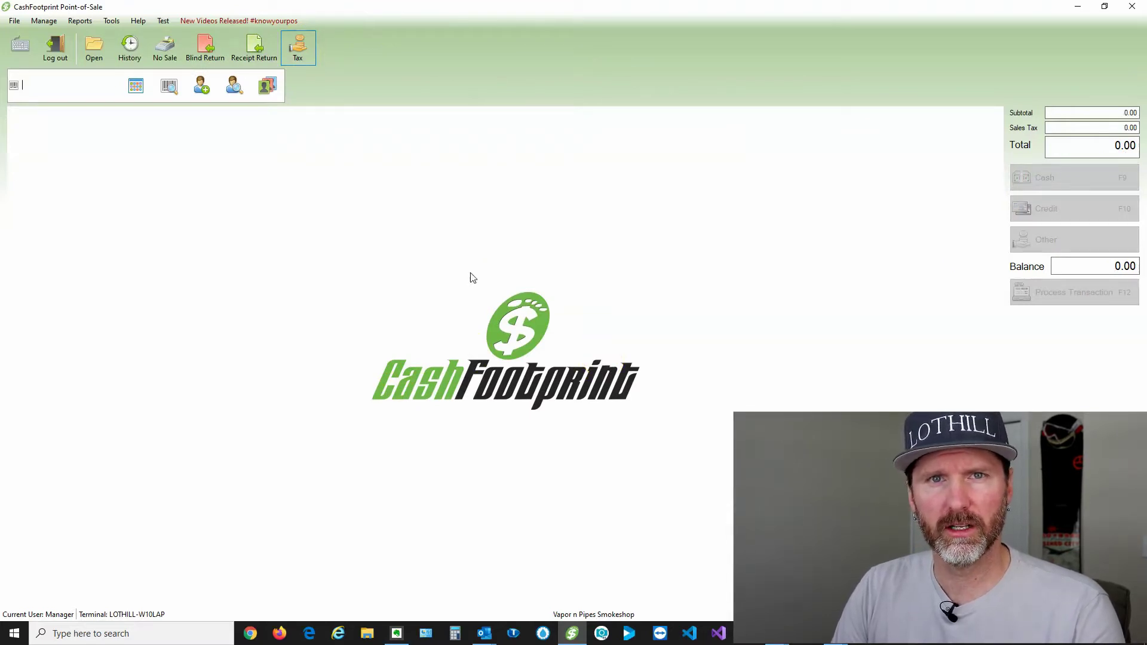
Open the Employees list from Manage and start a new employee record.
{"action": "left_click", "coordinate": [49, 24]}
{"action": "left_click", "coordinate": [80, 52]}
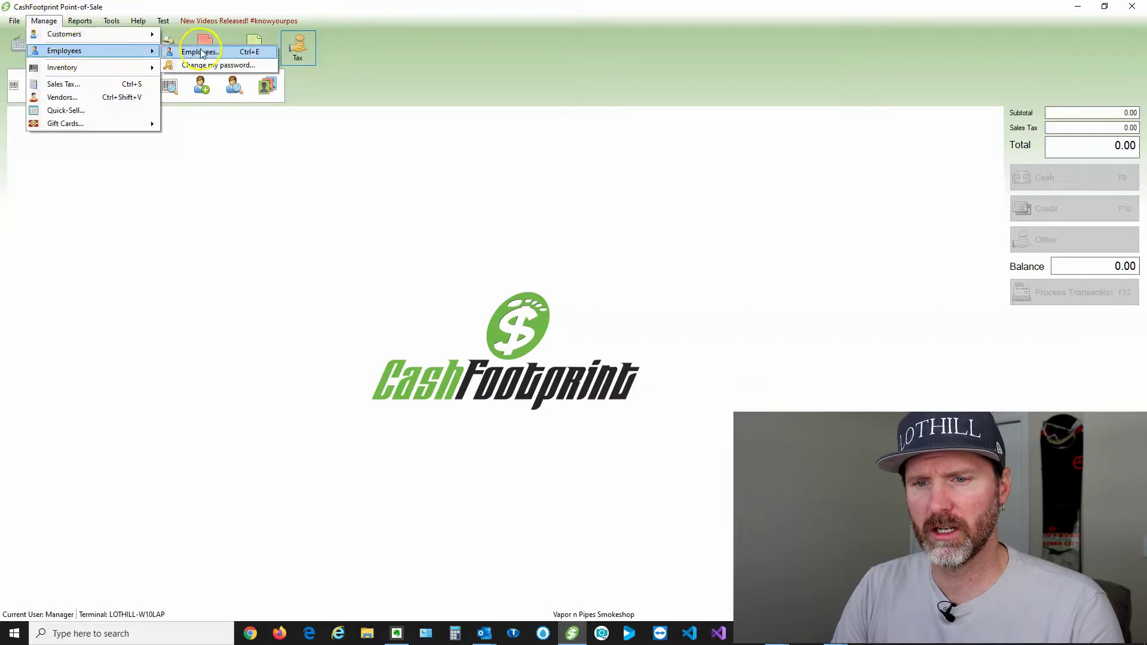
{"action": "left_click", "coordinate": [201, 53]}
{"action": "left_click", "coordinate": [397, 176]}
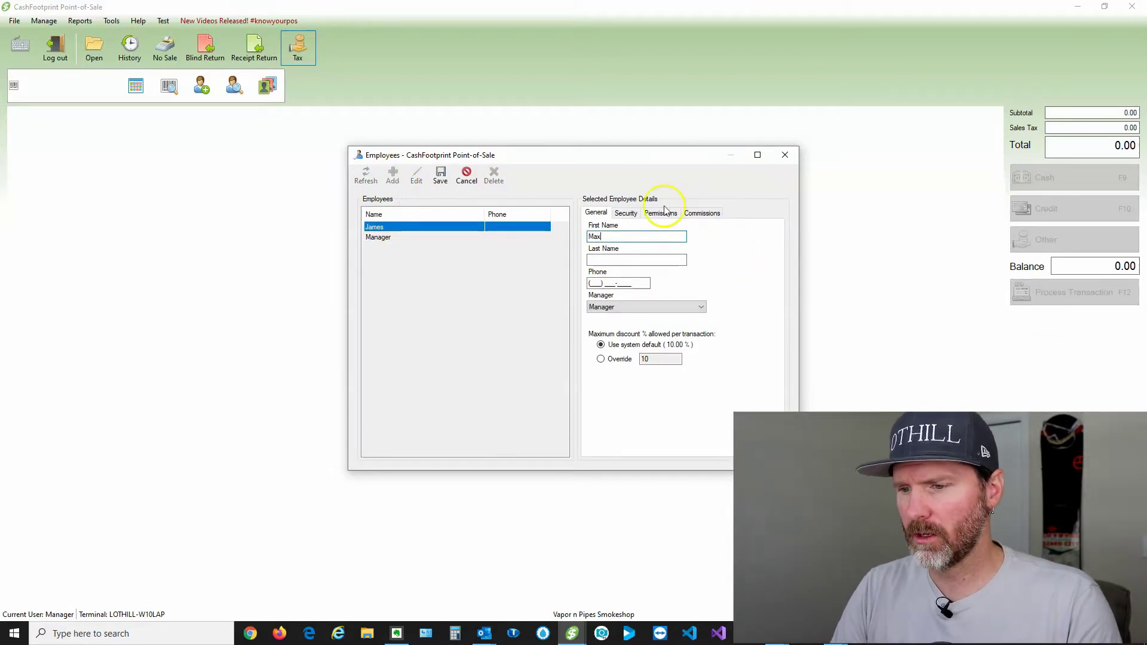
On the Security tab, enter the new employee's user name and login password, then begin the password hint.
{"action": "left_click", "coordinate": [627, 213]}
{"action": "left_click", "coordinate": [617, 235]}
{"action": "type", "text": "max"}
{"action": "left_click", "coordinate": [616, 260]}
{"action": "left_click", "coordinate": [632, 279]}
{"action": "left_click", "coordinate": [639, 280]}
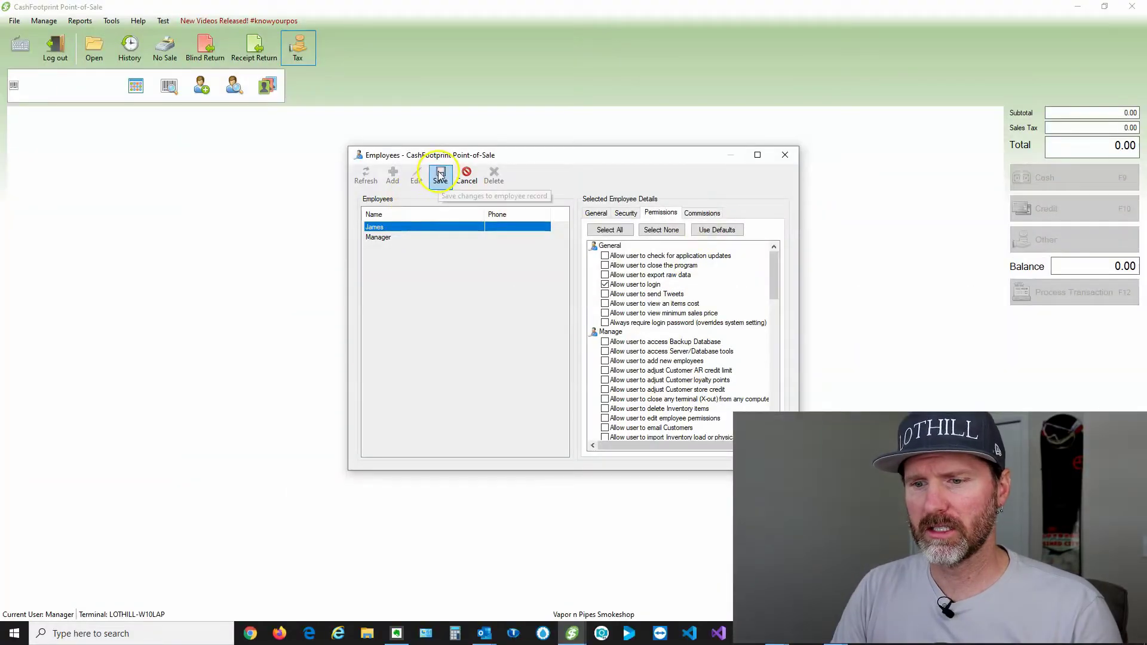
Save the new employee record and close the Employees window.
{"action": "left_click", "coordinate": [440, 175]}
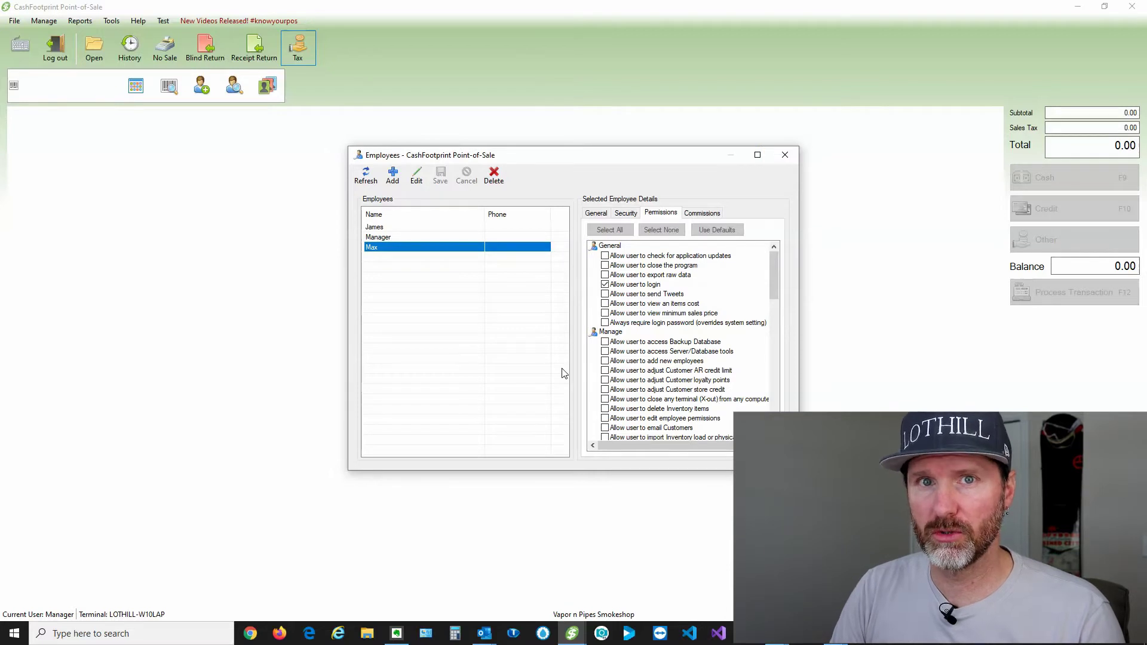
{"action": "left_click", "coordinate": [786, 156]}
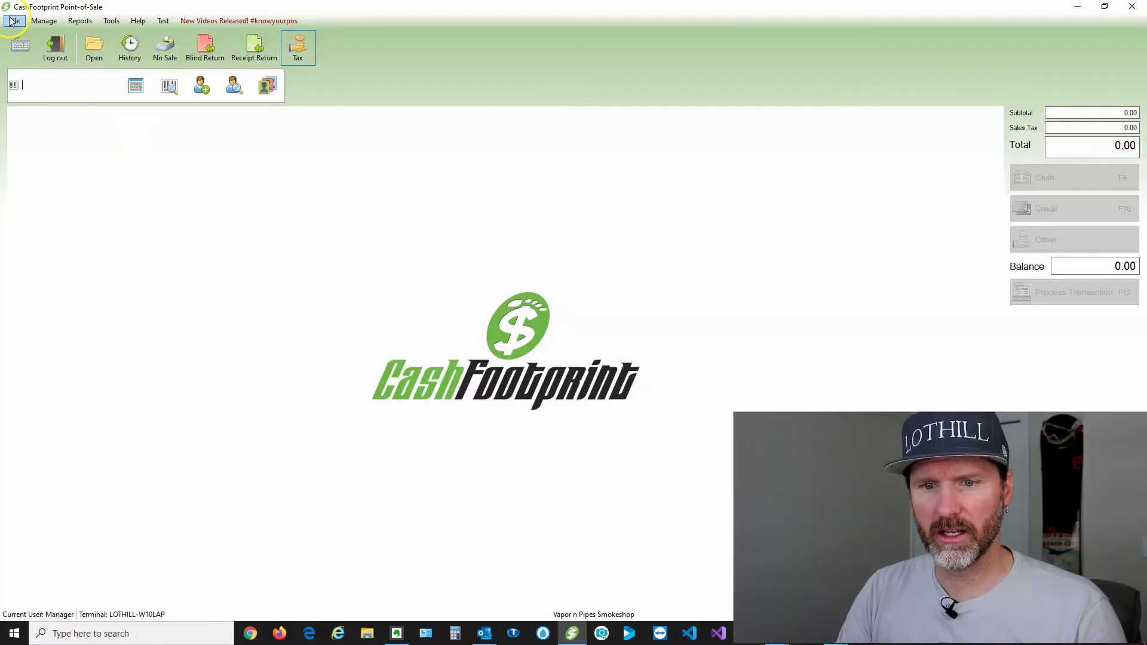
Lock the register, sign in with the new employee's credentials, and set a new account password.
{"action": "left_click", "coordinate": [12, 21]}
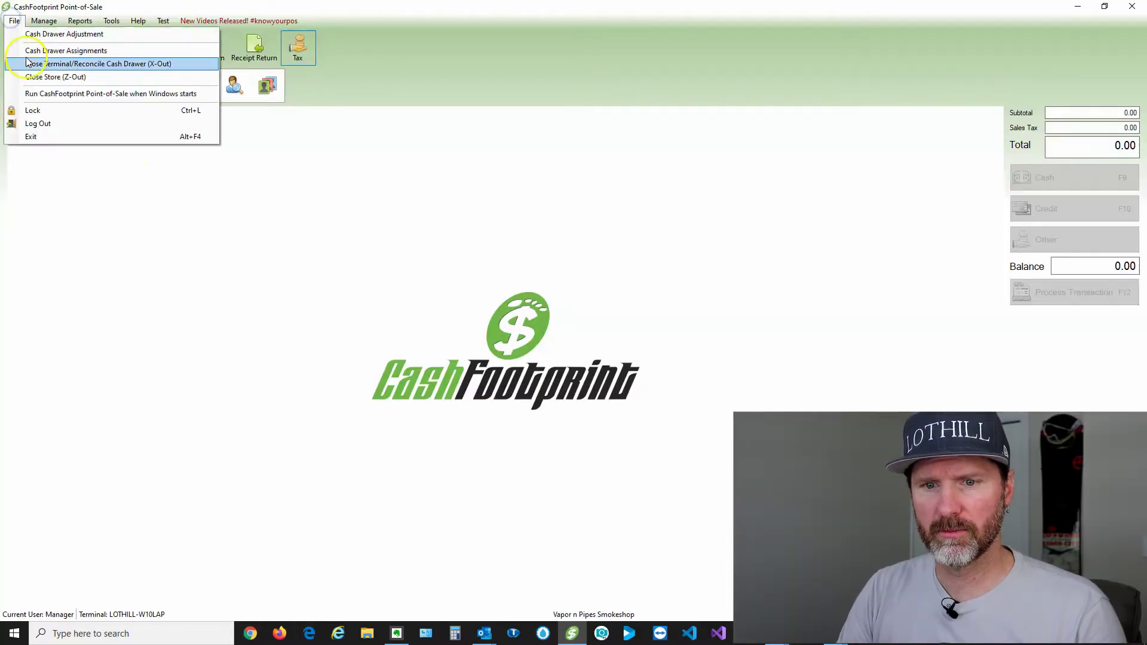
{"action": "left_click", "coordinate": [52, 112]}
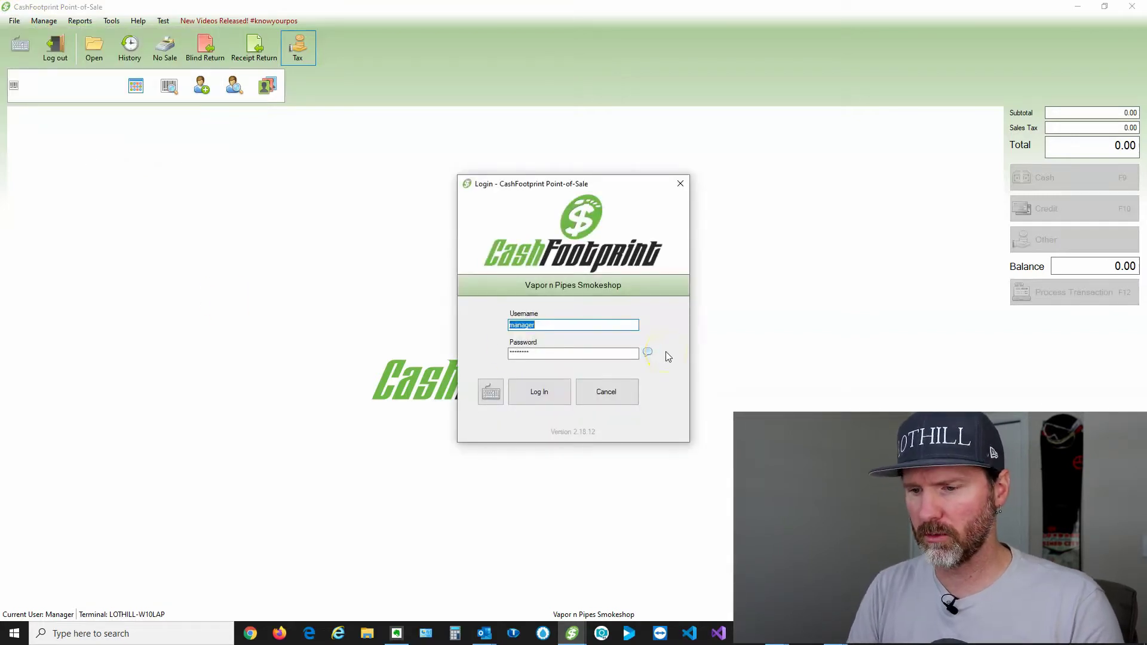
{"action": "type", "text": "ma"}
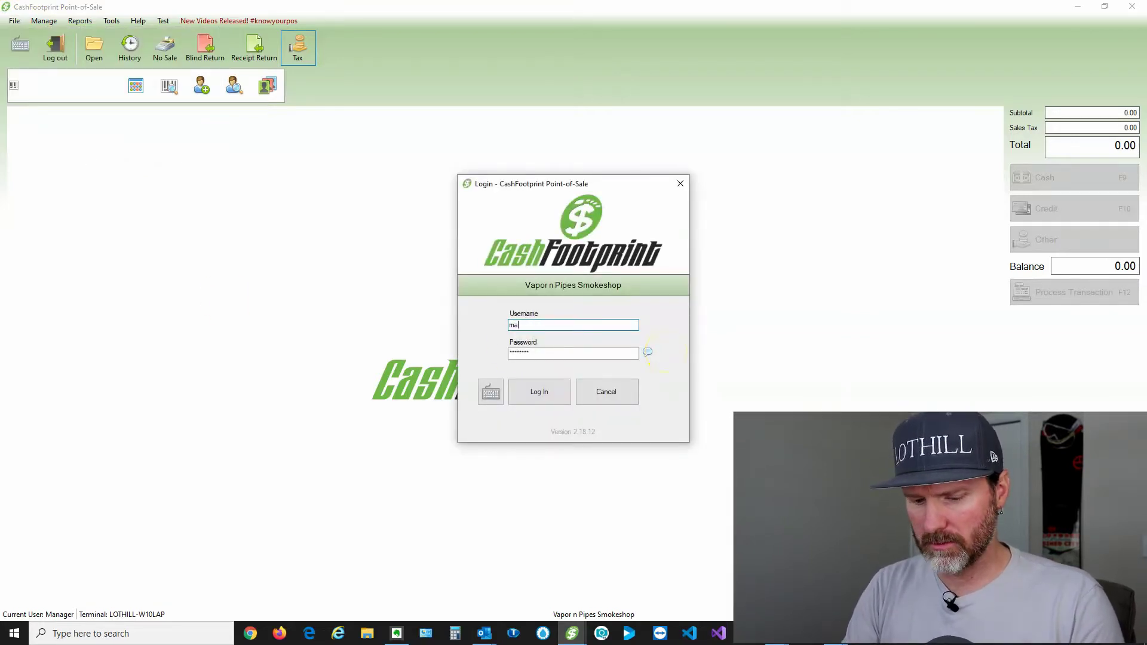
{"action": "type", "text": "1"}
{"action": "key", "text": "Return"}
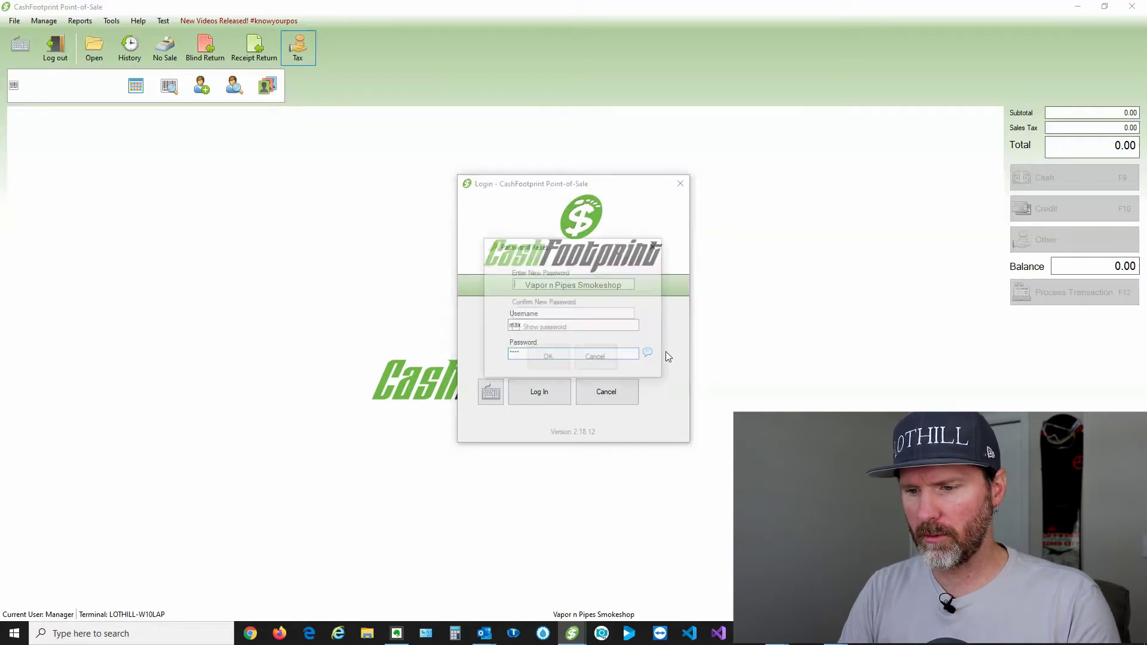
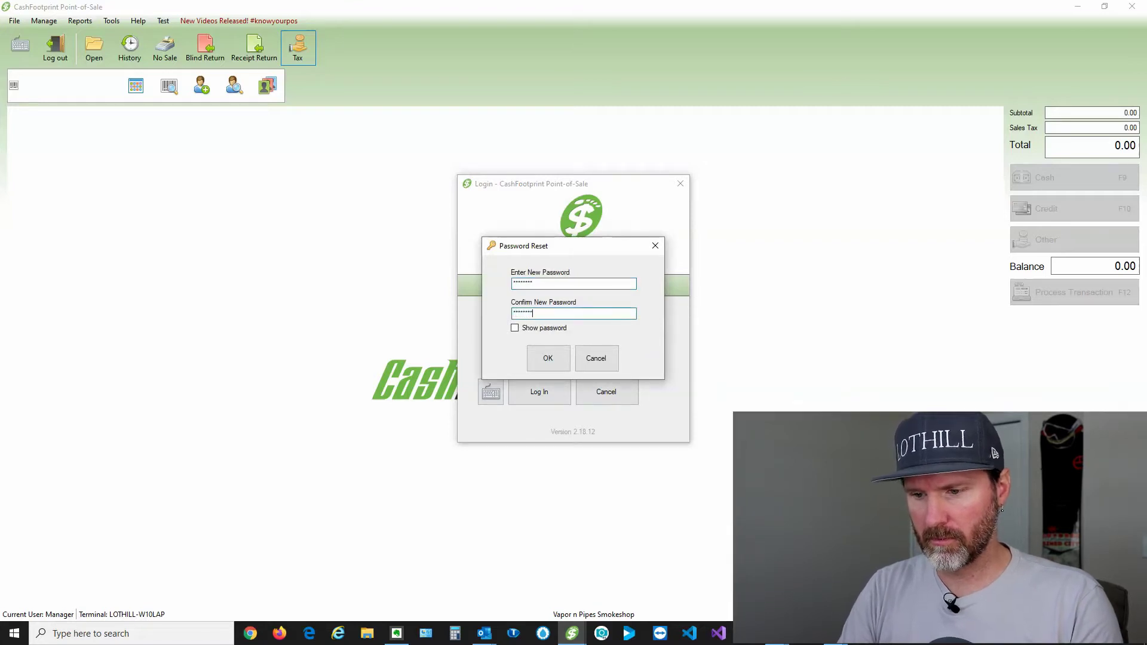
{"action": "left_click", "coordinate": [530, 329]}
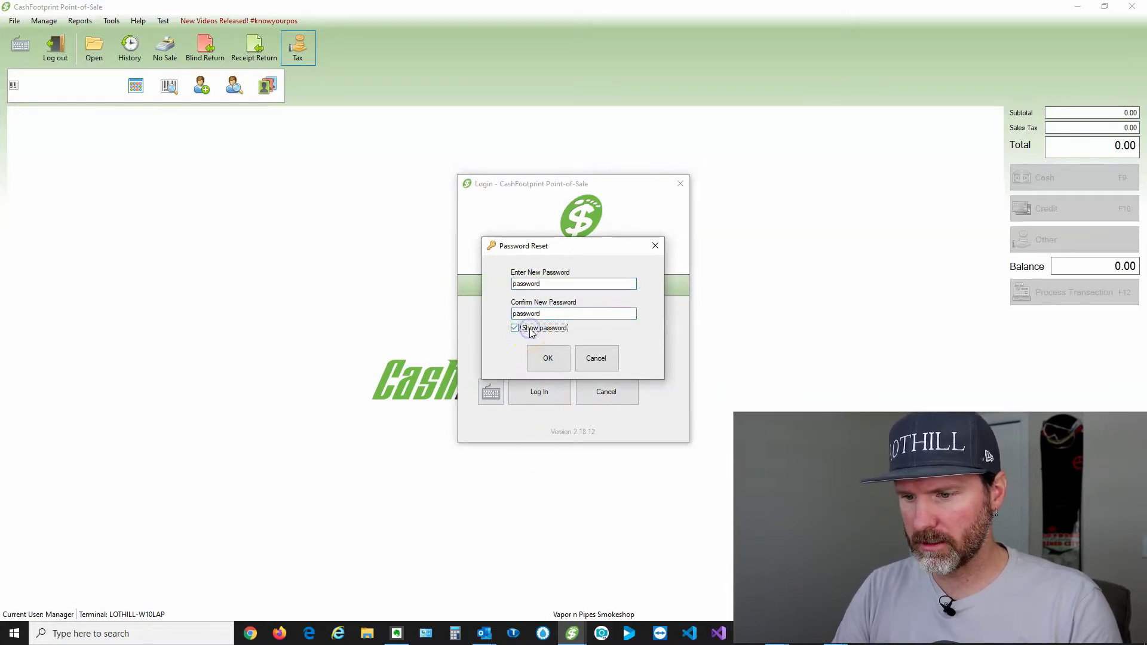
{"action": "left_click", "coordinate": [545, 358]}
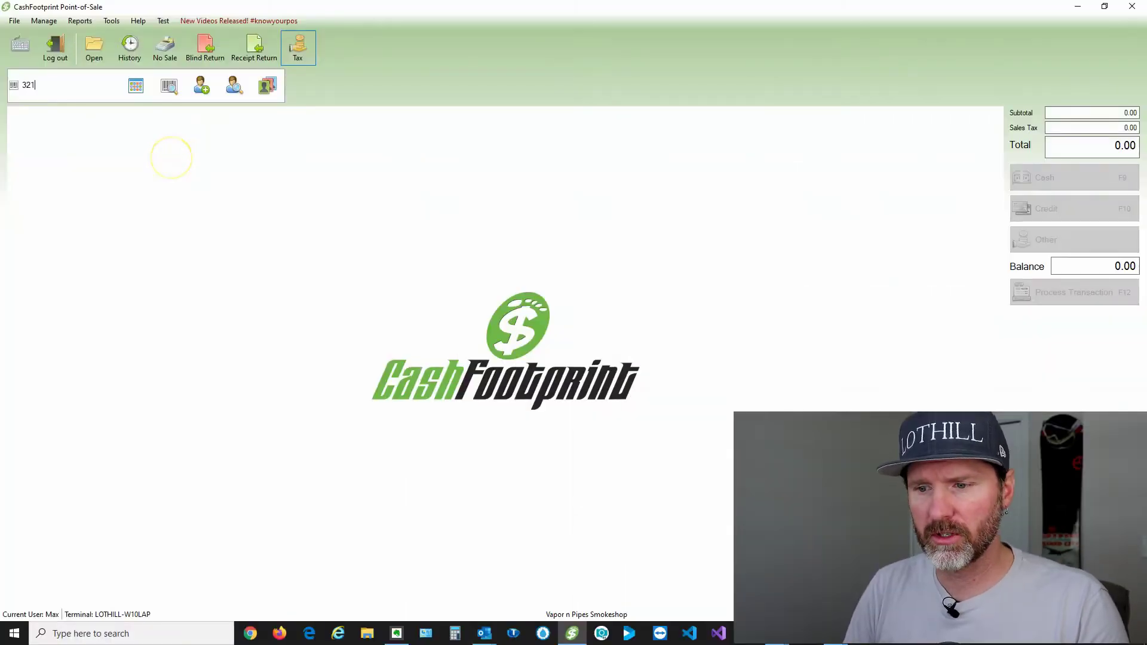
Add Sample Item (321), cut its price to 6.00 with manager override, and set quantity 5.
{"action": "key", "text": "Return"}
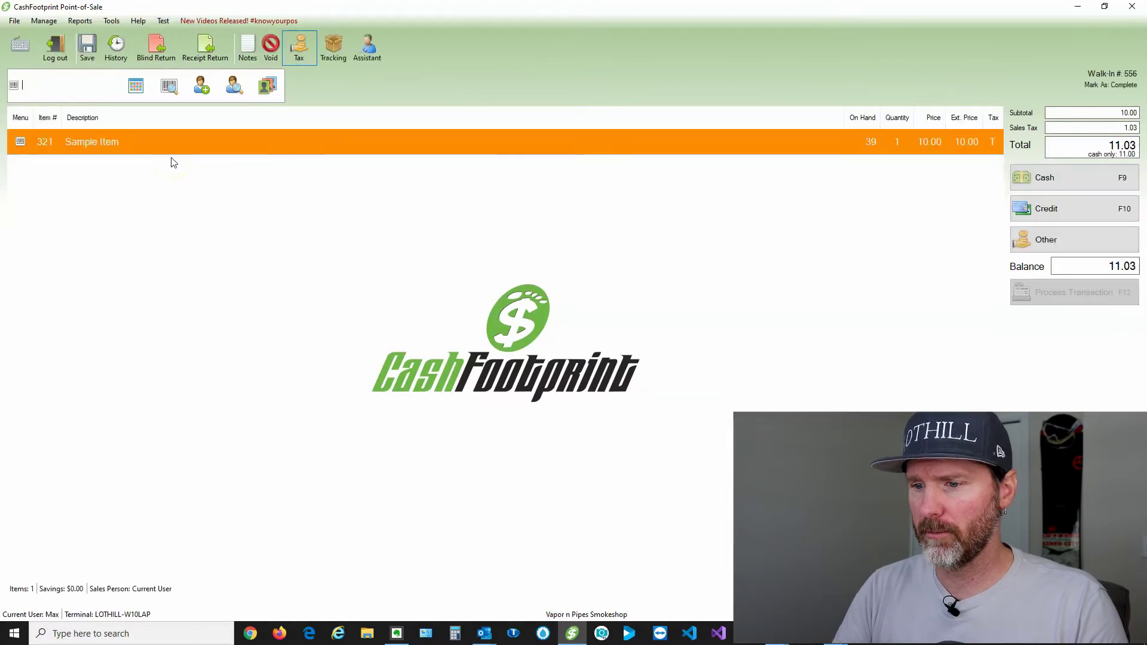
{"action": "left_click", "coordinate": [934, 145]}
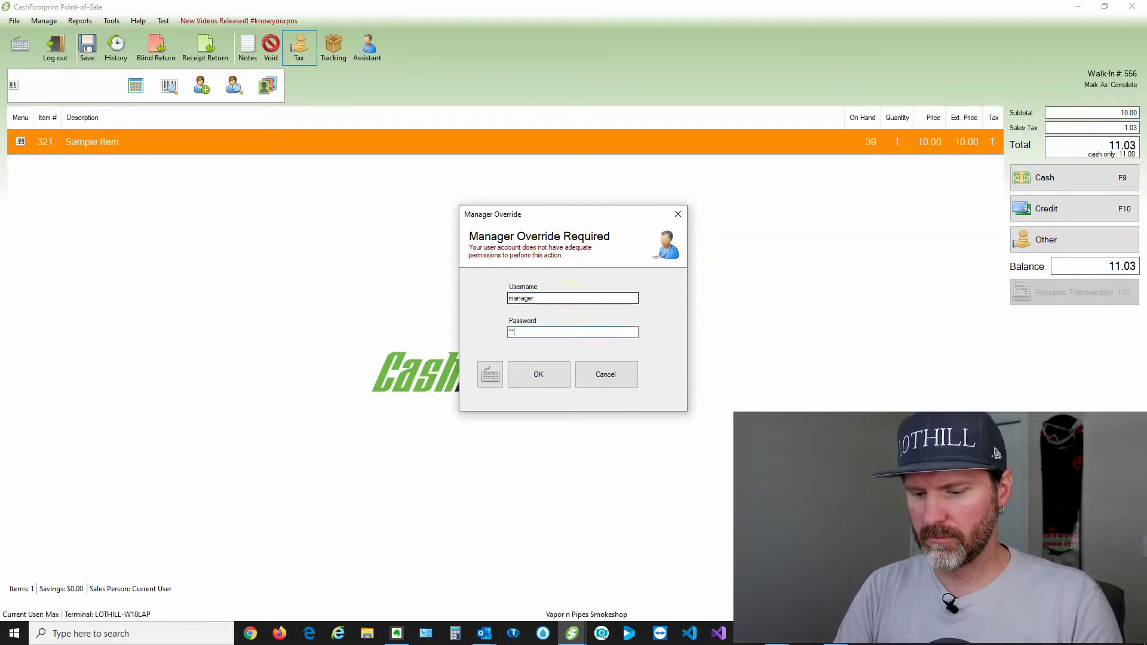
{"action": "key", "text": "Return"}
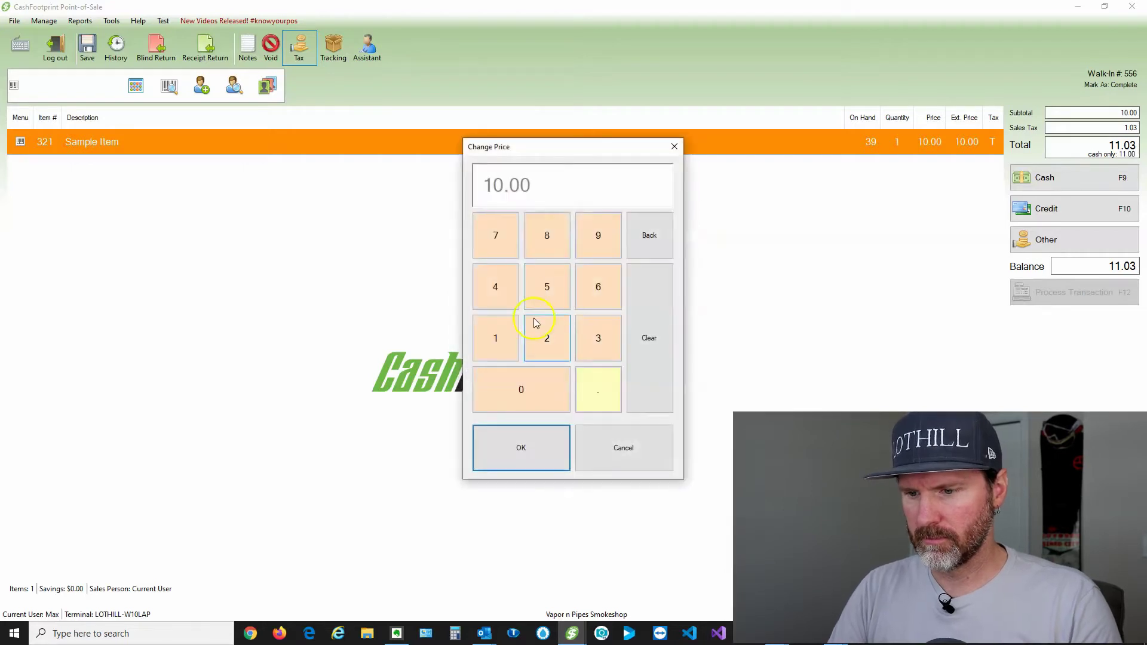
{"action": "left_click", "coordinate": [591, 272]}
{"action": "left_click", "coordinate": [525, 443]}
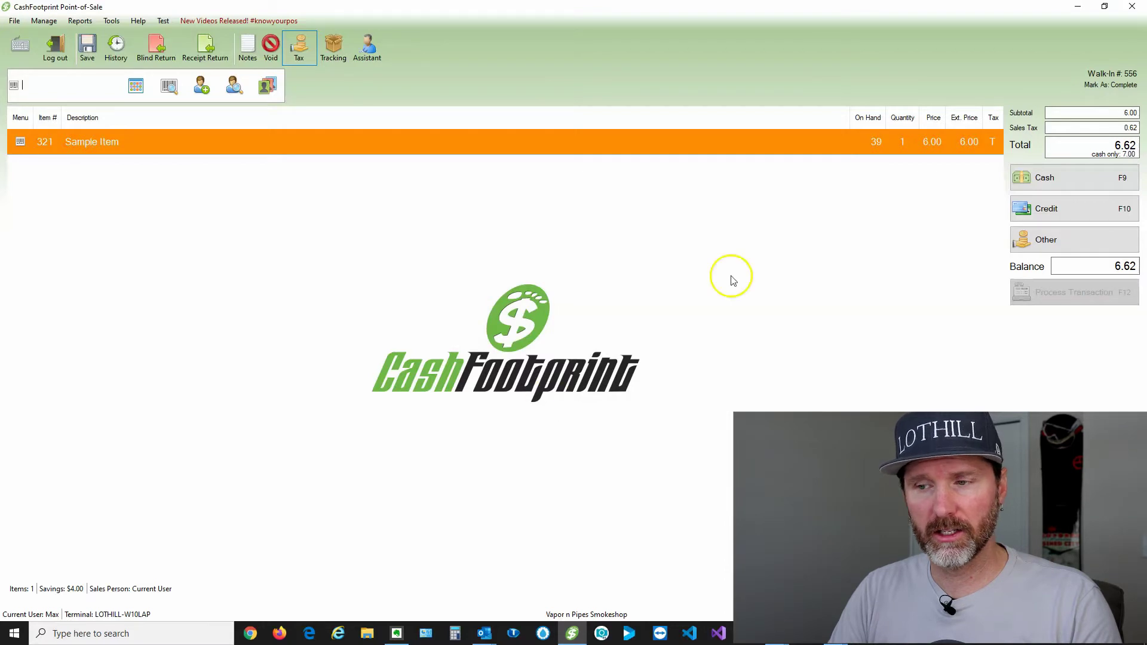
{"action": "left_click", "coordinate": [916, 145]}
{"action": "left_click", "coordinate": [539, 451]}
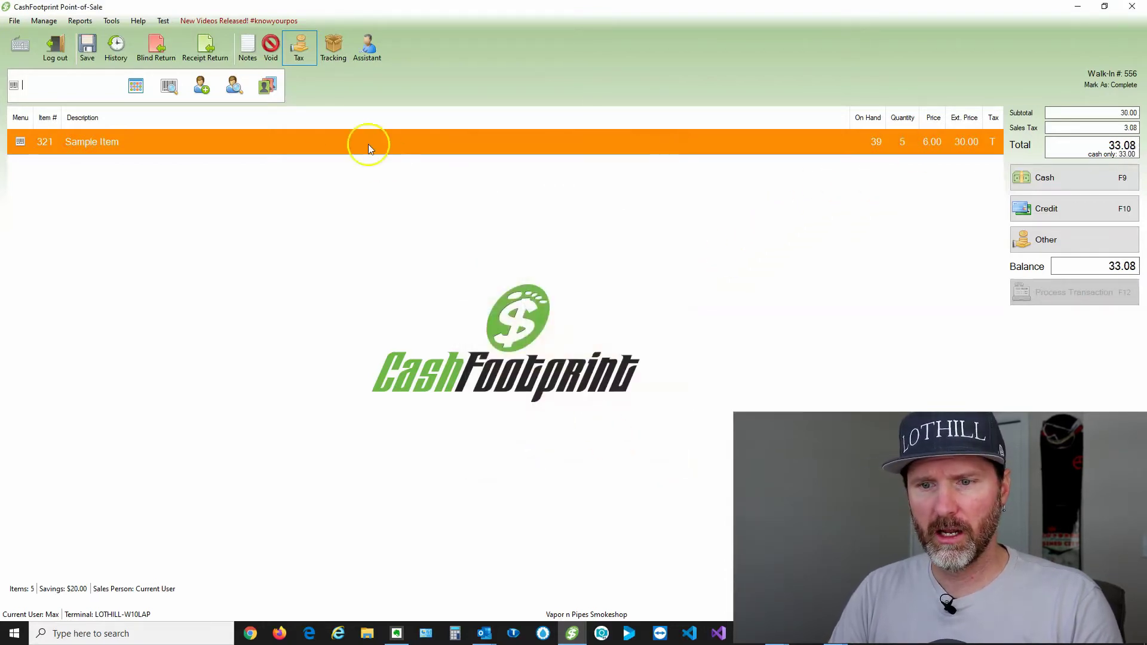
Void the whole sale, approving it with the manager's user name and password.
{"action": "left_click", "coordinate": [272, 49]}
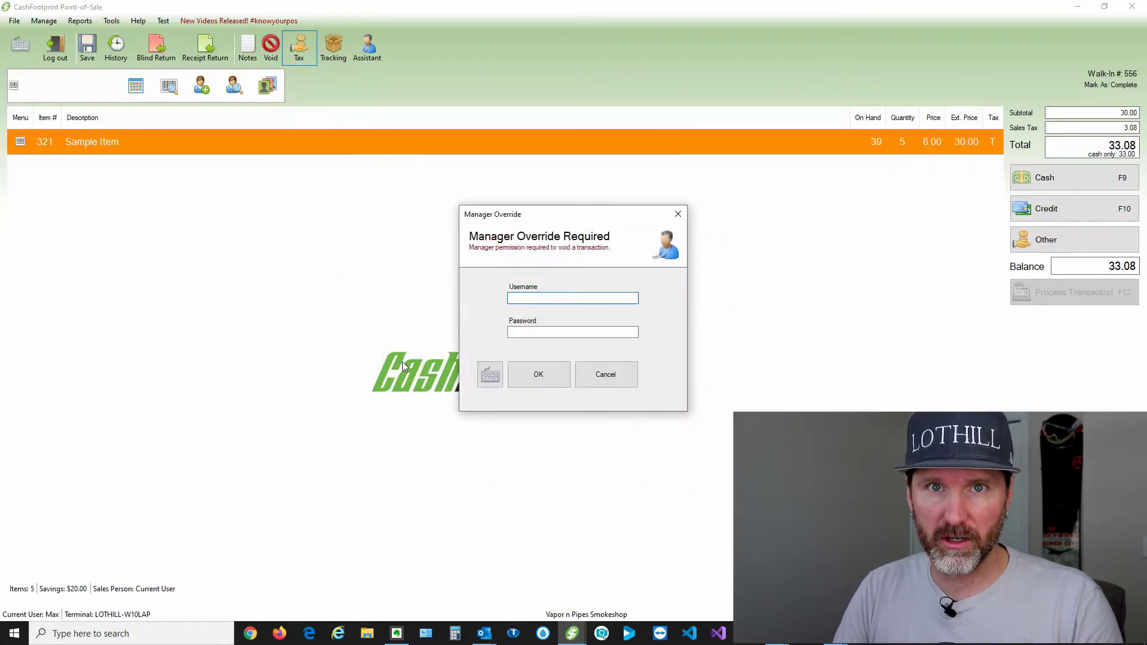
{"action": "type", "text": "manager"}
{"action": "key", "text": "Tab"}
{"action": "type", "text": "1"}
{"action": "key", "text": "Return"}
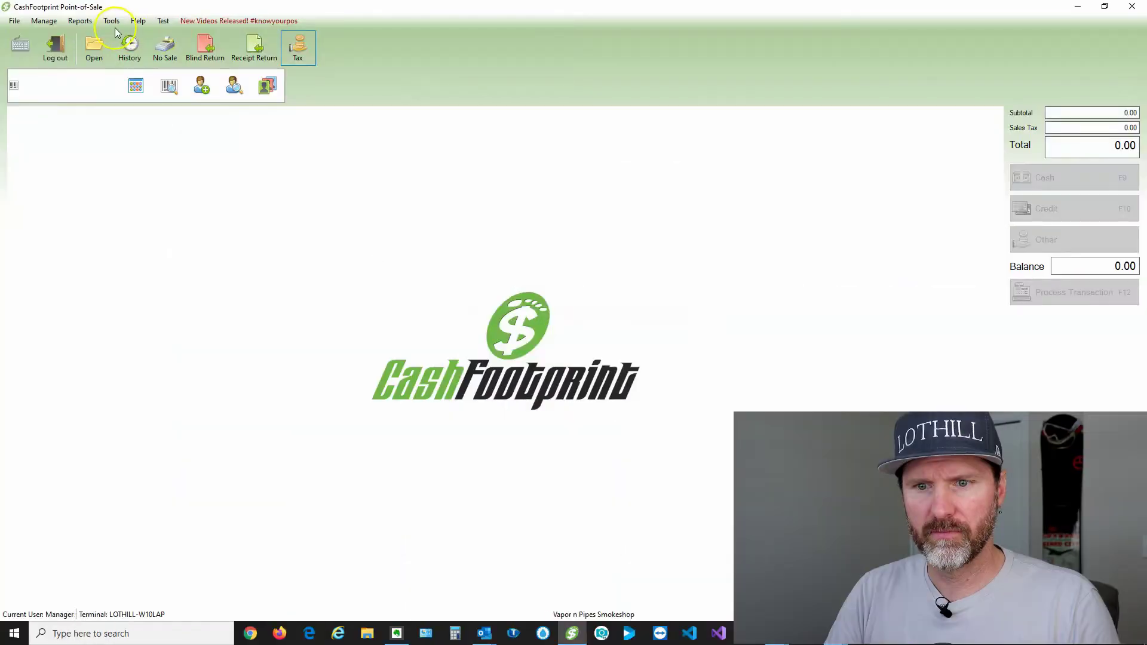
{"action": "left_click", "coordinate": [110, 21]}
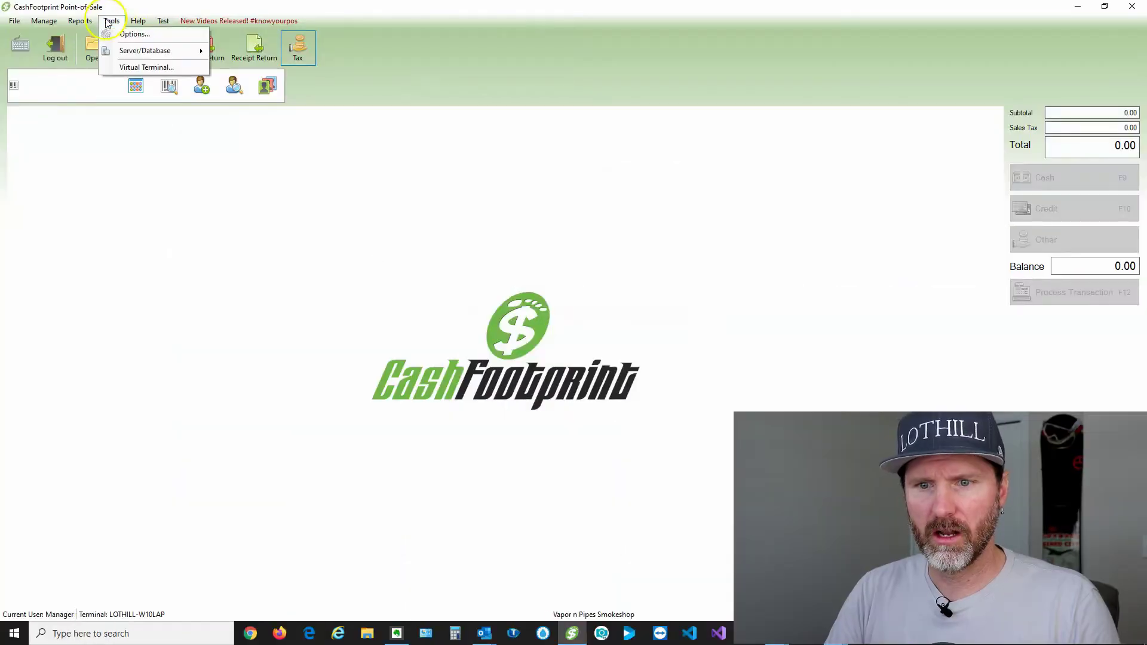
{"action": "left_click", "coordinate": [132, 35]}
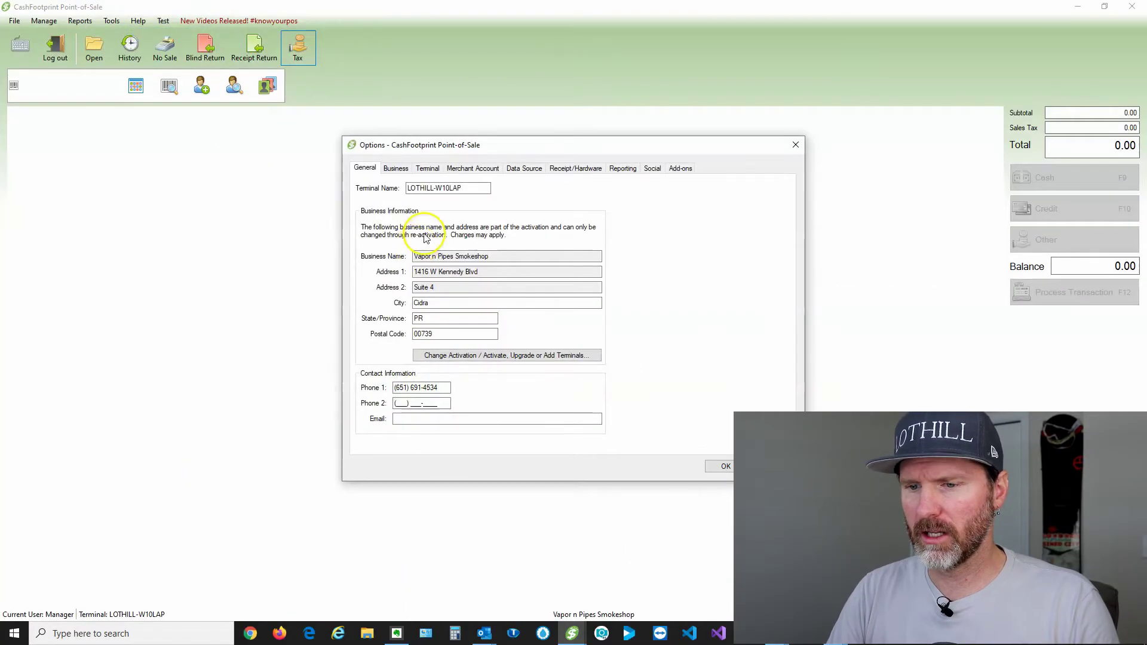
{"action": "left_click", "coordinate": [395, 168]}
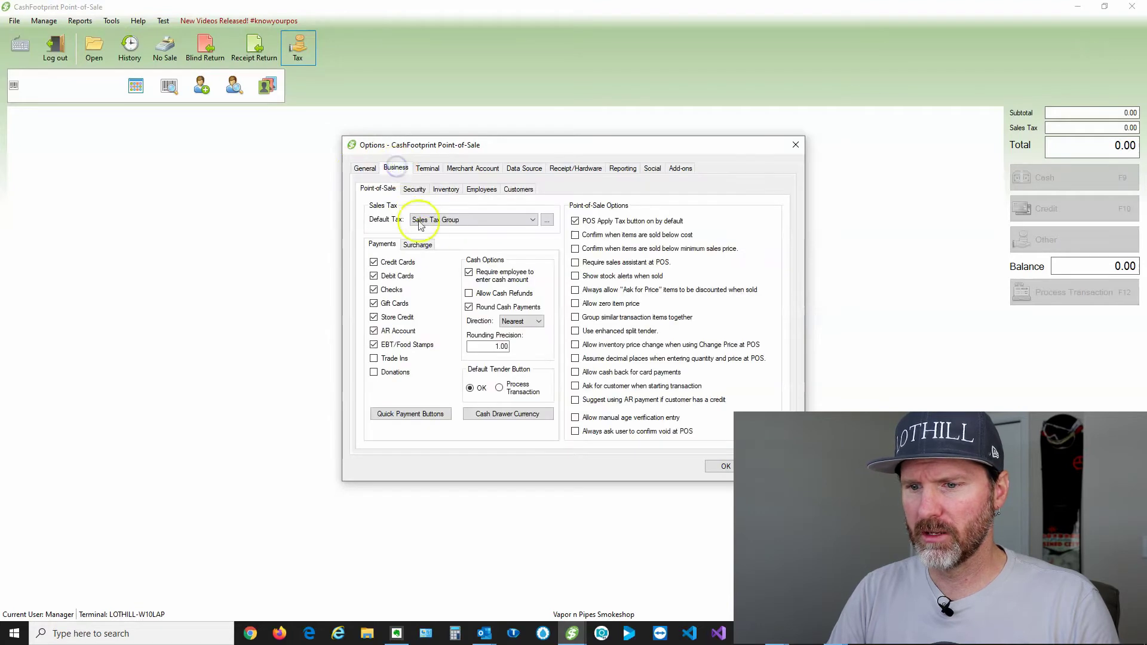
{"action": "left_click", "coordinate": [414, 189]}
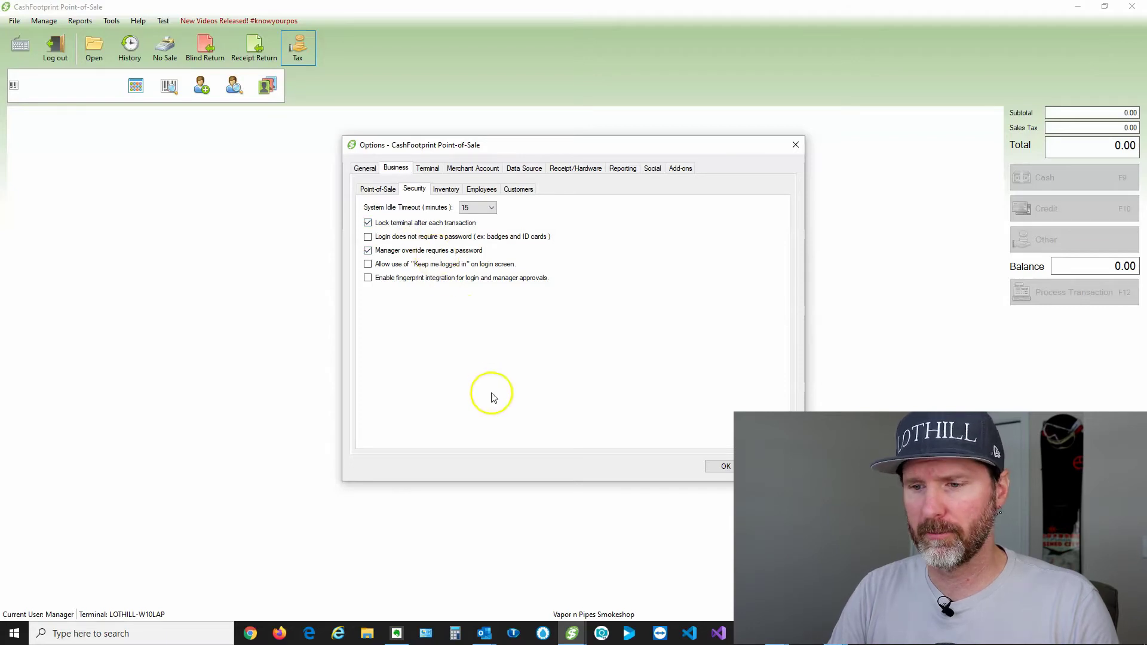
{"action": "left_click", "coordinate": [724, 463]}
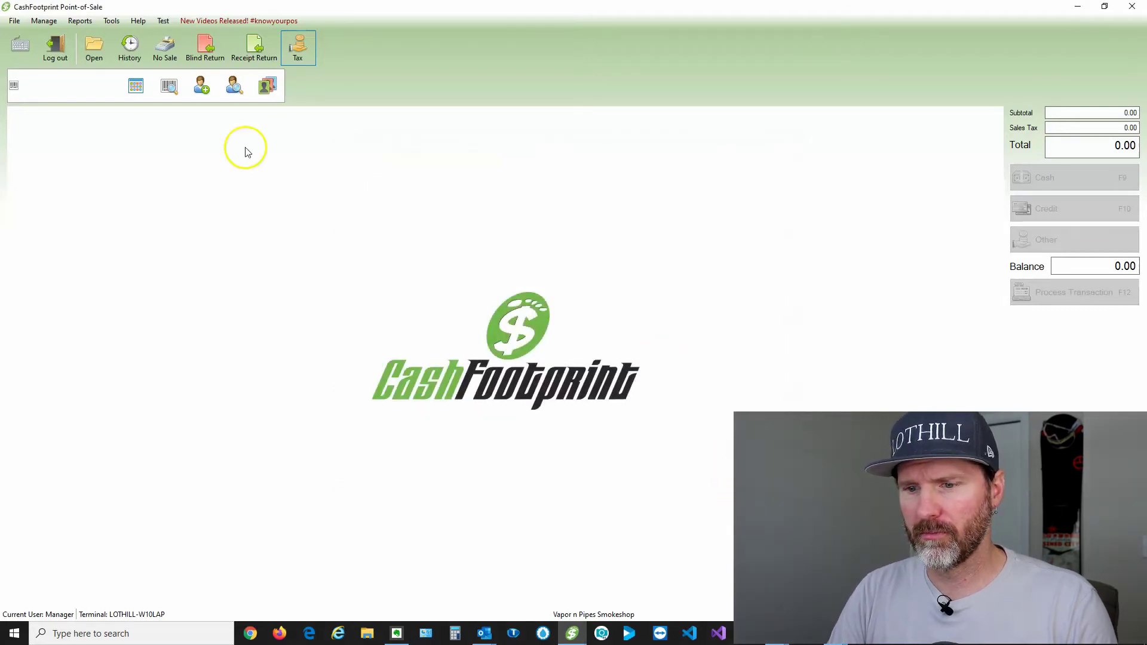
Sell item 321 for $20.00 cash, completing the transaction with $9.00 change.
{"action": "left_click", "coordinate": [66, 85]}
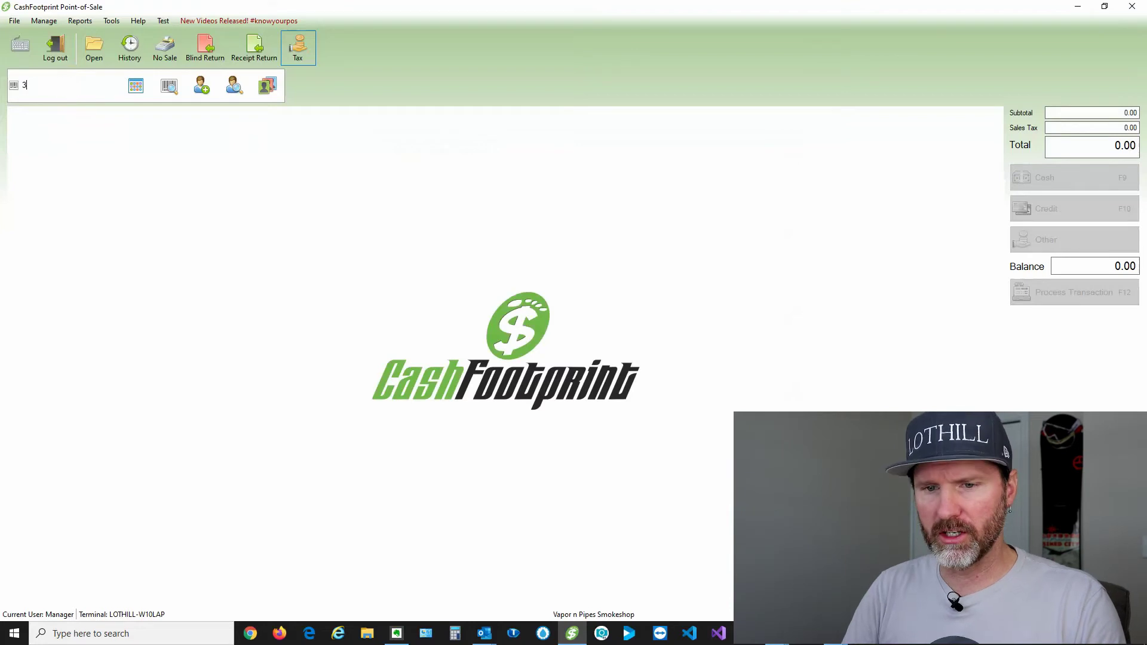
{"action": "type", "text": "321"}
{"action": "key", "text": "Return"}
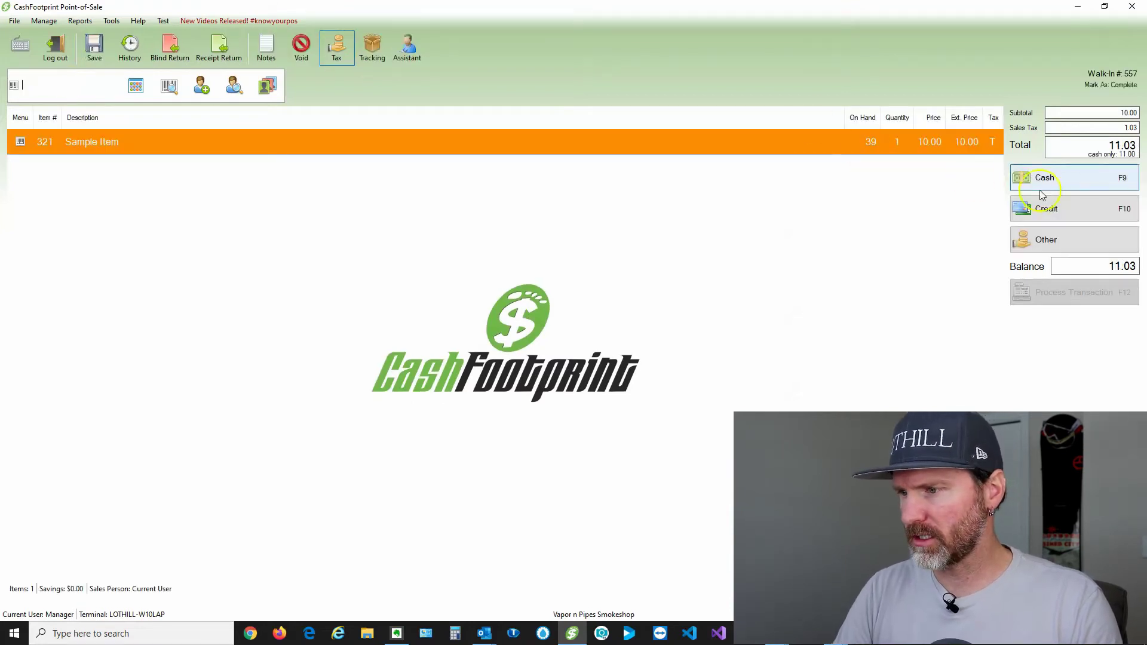
{"action": "left_click", "coordinate": [1088, 172]}
{"action": "left_click", "coordinate": [468, 335]}
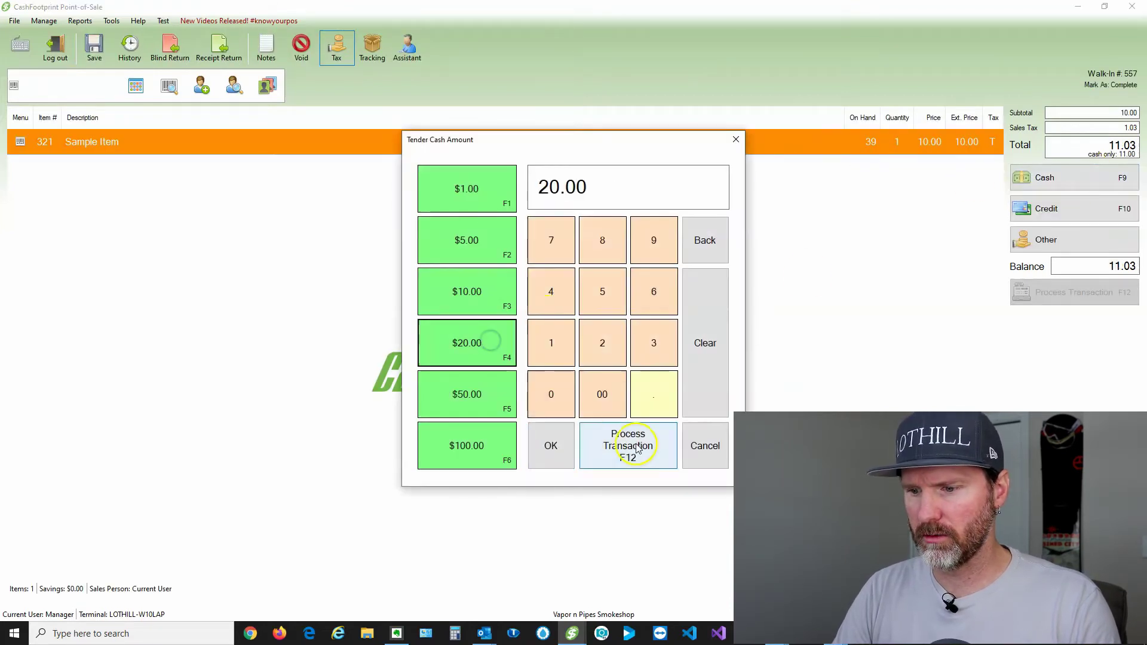
{"action": "left_click", "coordinate": [636, 444]}
{"action": "left_click", "coordinate": [715, 350]}
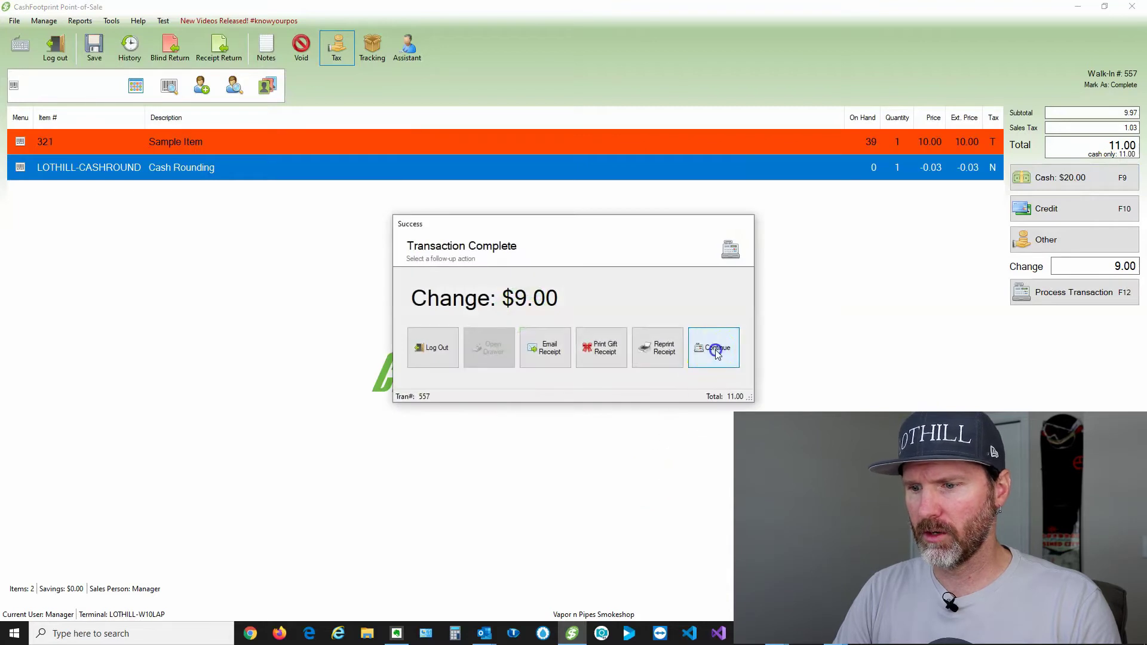
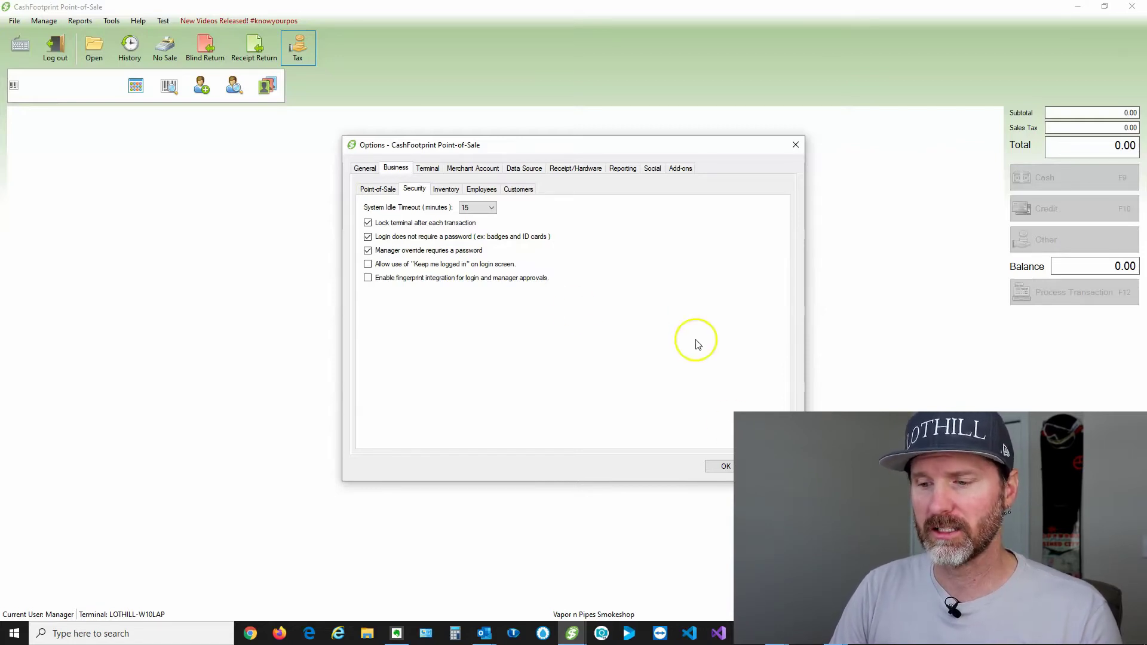
Accept the Options settings and open the Employees list from the Manage menu.
{"action": "left_click", "coordinate": [728, 468]}
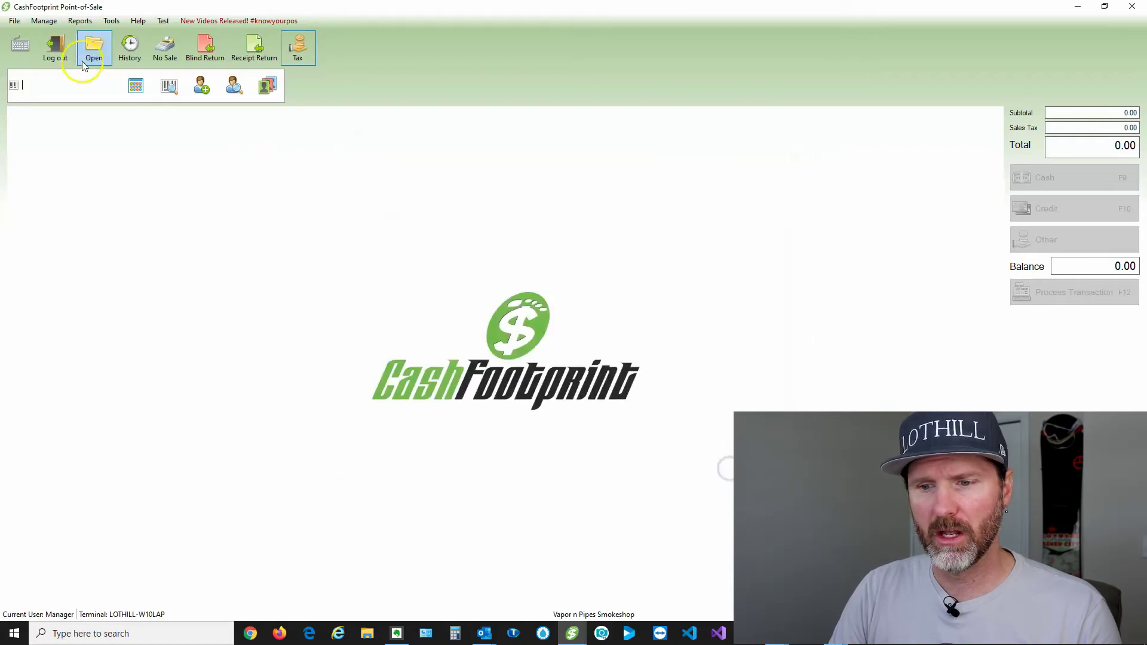
{"action": "left_click", "coordinate": [45, 21]}
{"action": "mouse_move", "coordinate": [80, 50]}
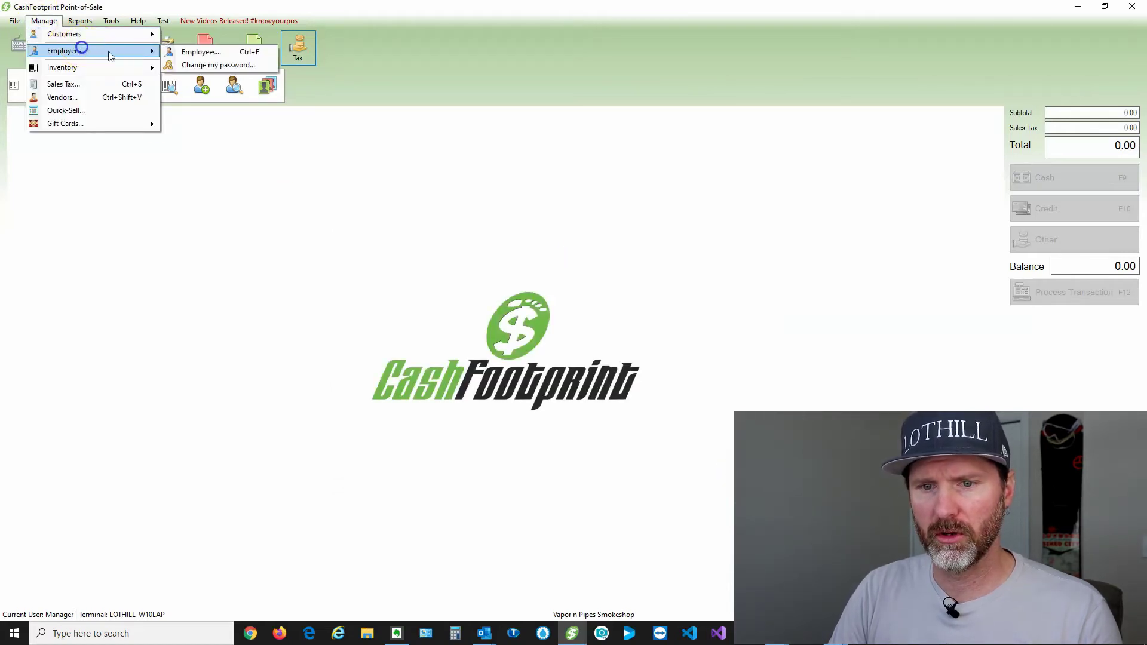
{"action": "left_click", "coordinate": [188, 50]}
Edit the Manager's permissions and select 'Always require login password'.
{"action": "left_click", "coordinate": [465, 237]}
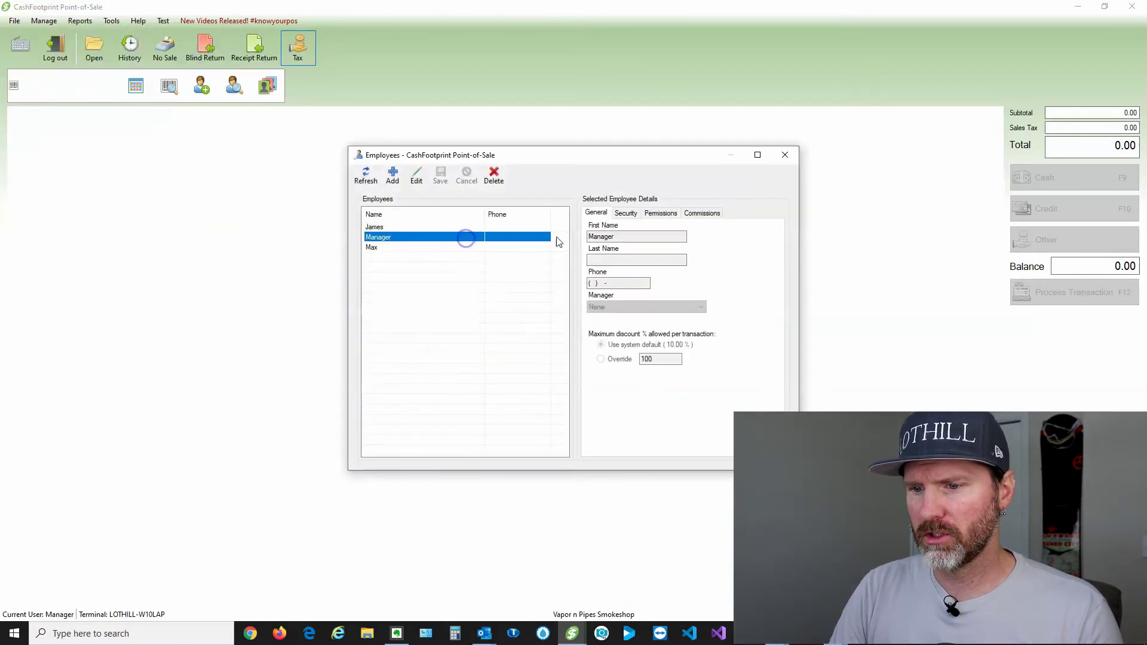
{"action": "left_click", "coordinate": [660, 215]}
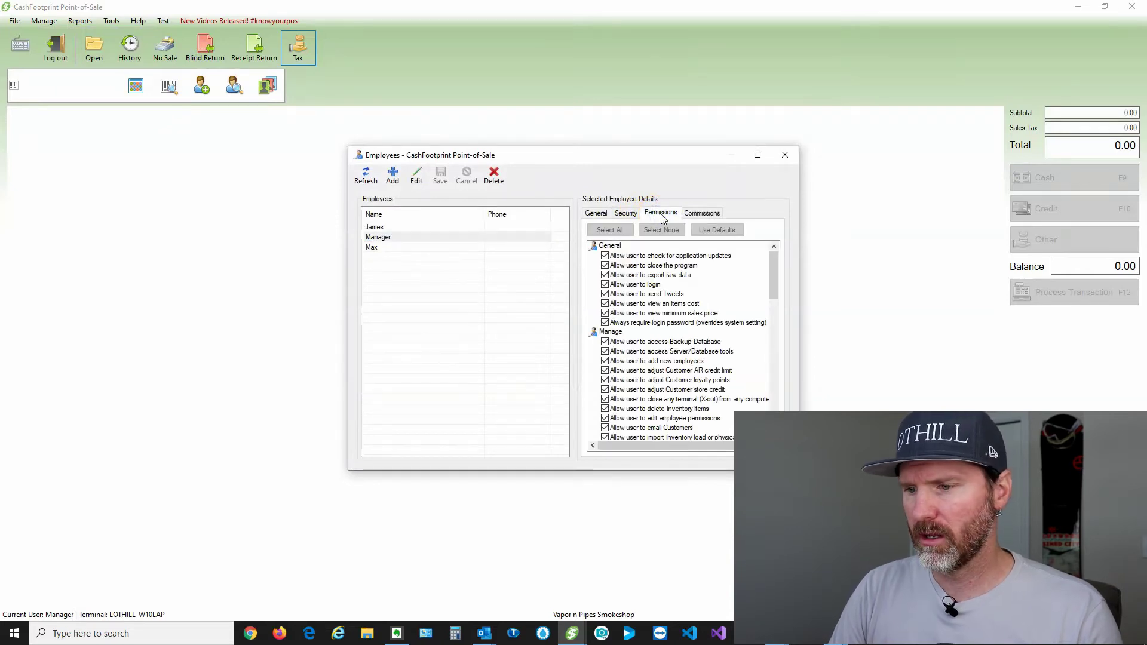
{"action": "left_click", "coordinate": [416, 176]}
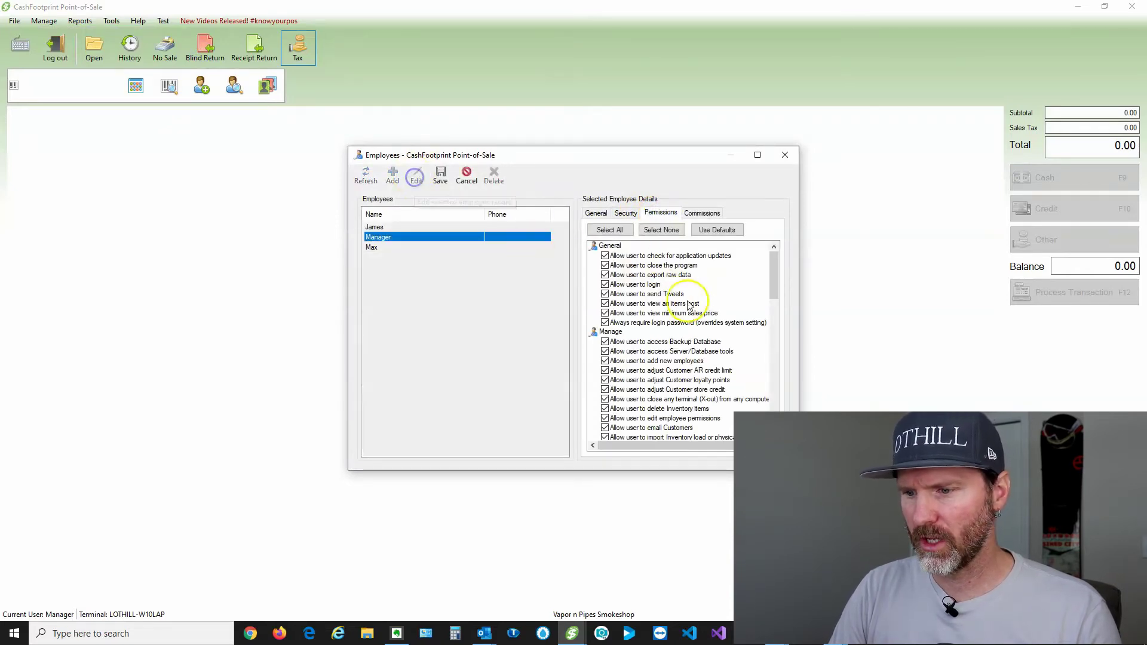
{"action": "left_click", "coordinate": [714, 323]}
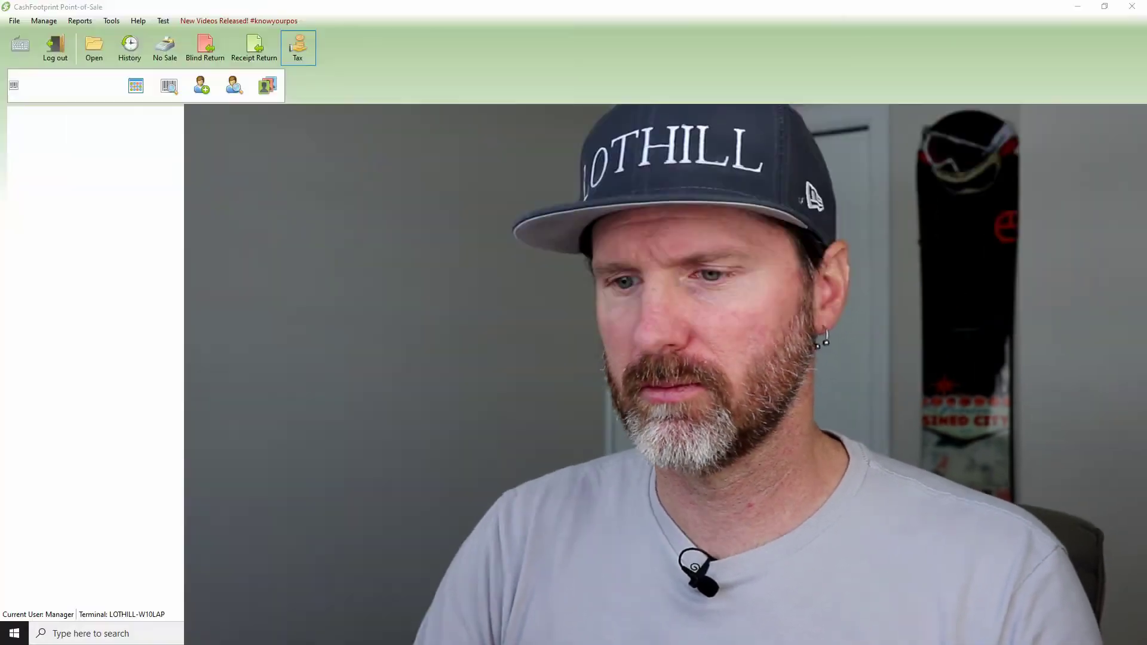
Lock the terminal, cancel one employee's password prompt, then log in with another username.
{"action": "left_click", "coordinate": [14, 20]}
{"action": "left_click", "coordinate": [43, 109]}
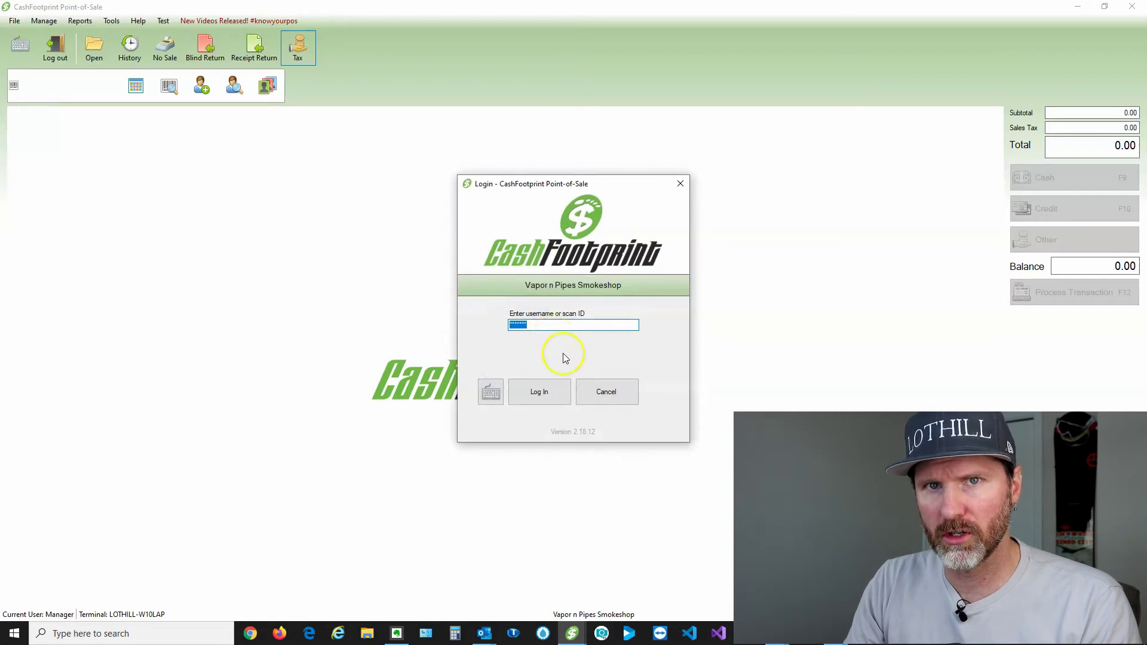
{"action": "type", "text": "*****"}
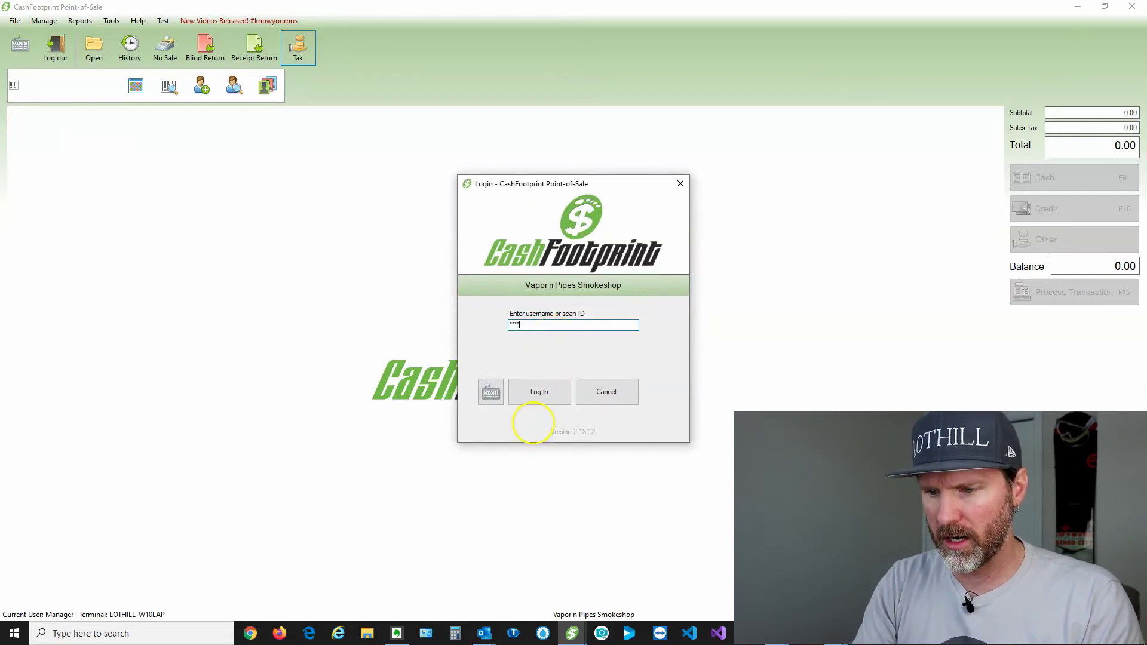
{"action": "key", "text": "Return"}
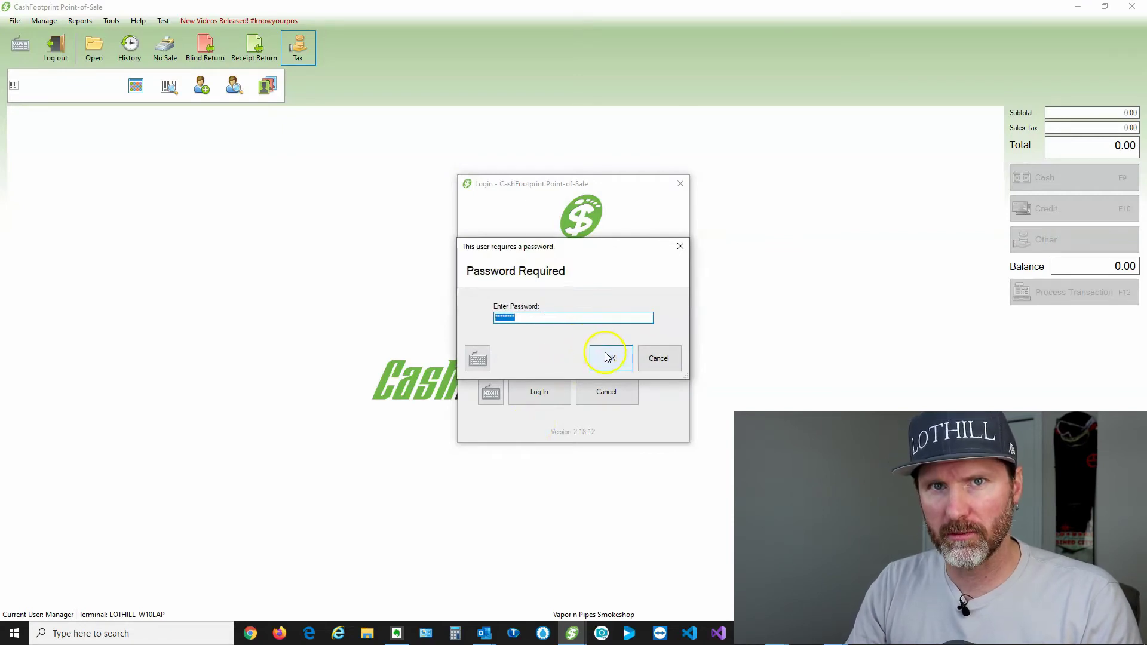
{"action": "left_click", "coordinate": [660, 359]}
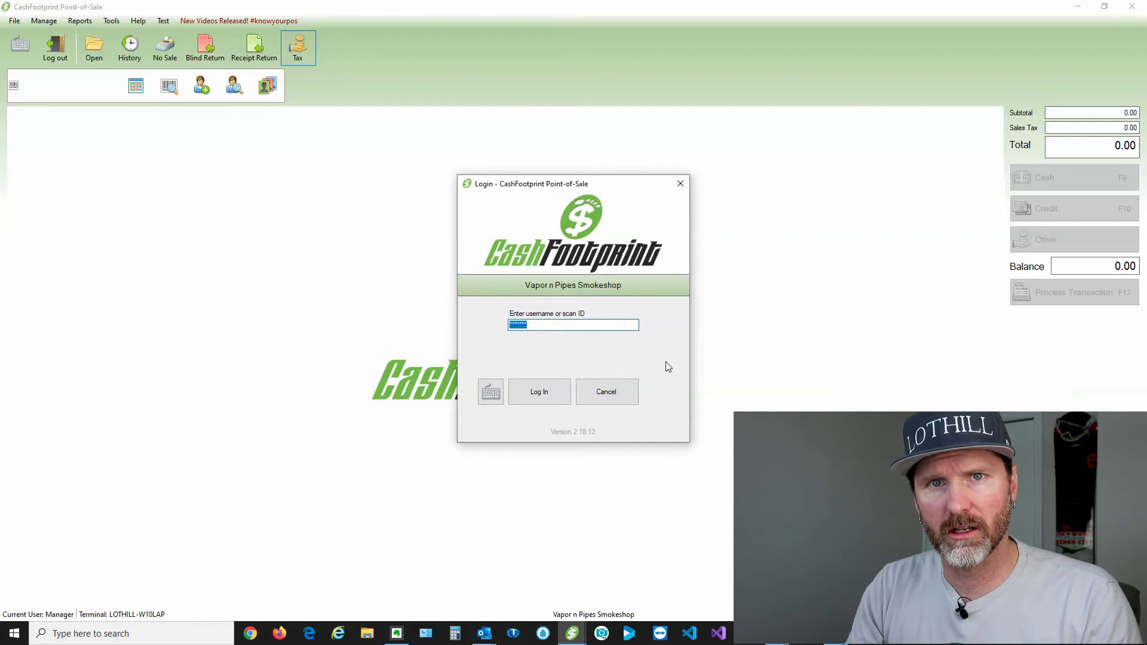
{"action": "type", "text": "*"}
{"action": "key", "text": "Return"}
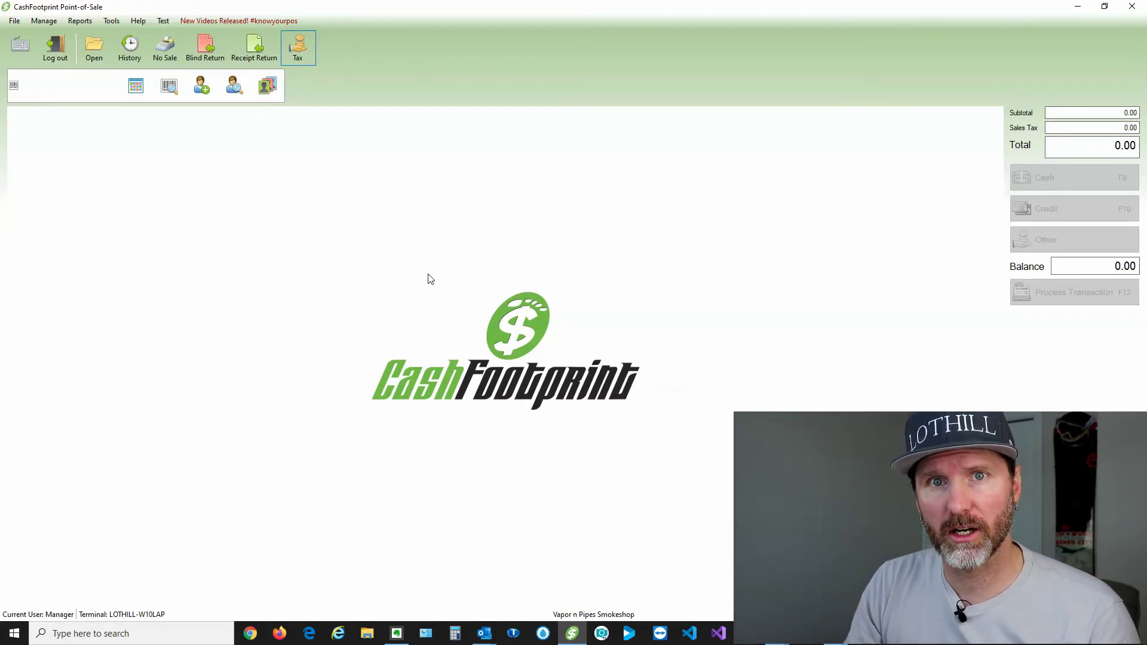
Turn on 'Automatically continue to next transaction' in the Terminal options and save.
{"action": "left_click", "coordinate": [111, 20]}
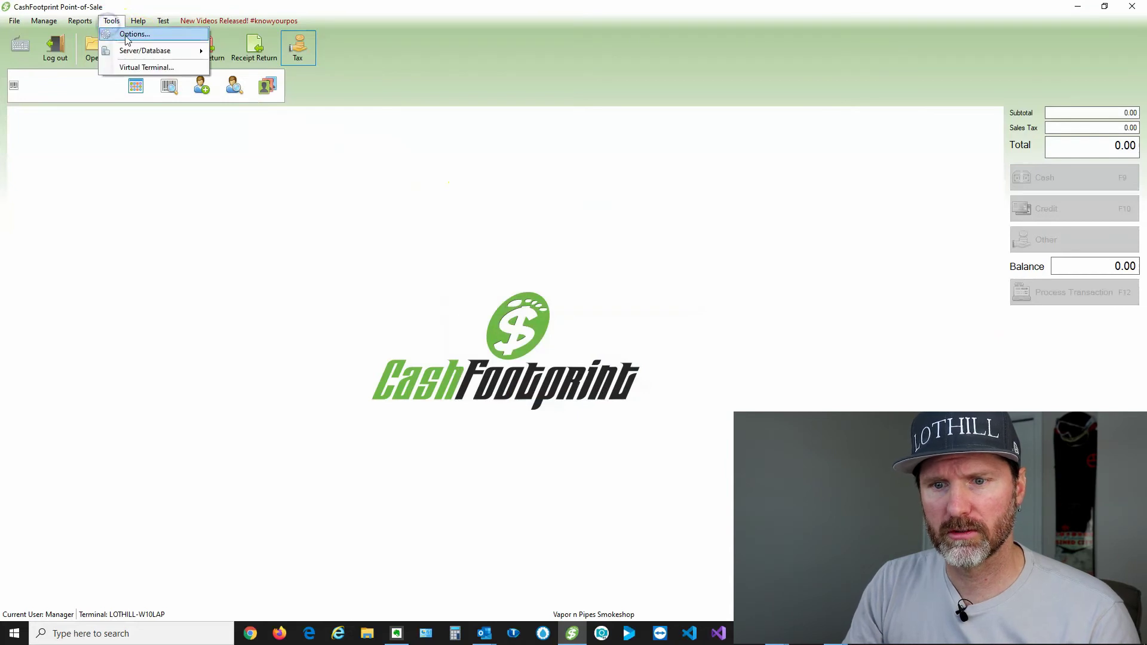
{"action": "left_click", "coordinate": [124, 32]}
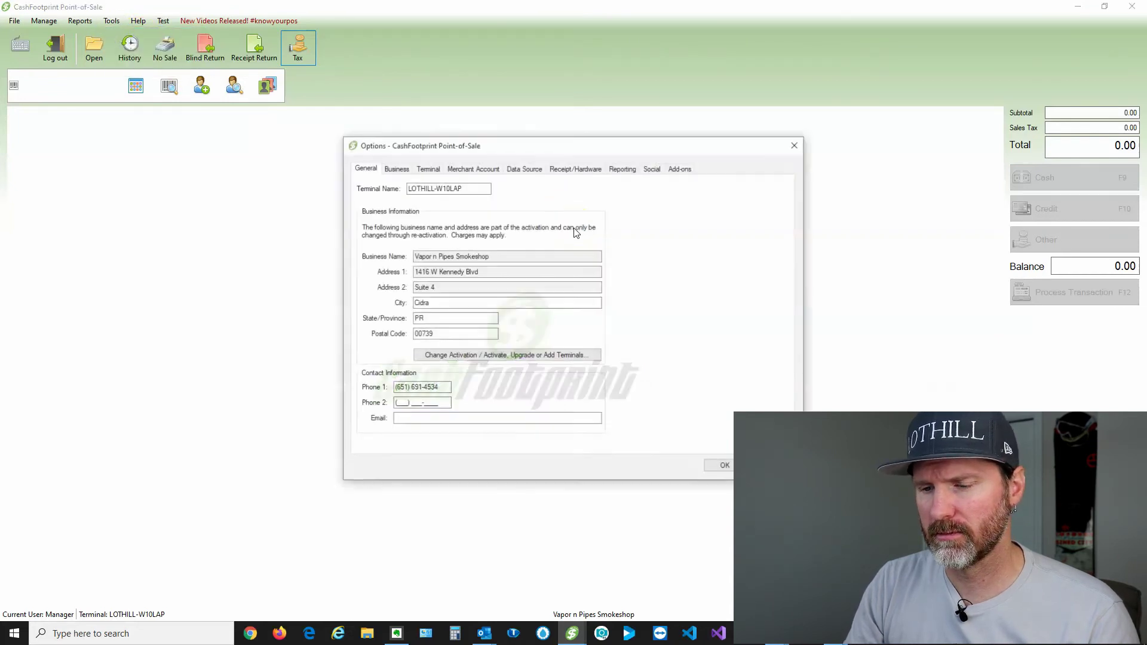
{"action": "left_click", "coordinate": [428, 168]}
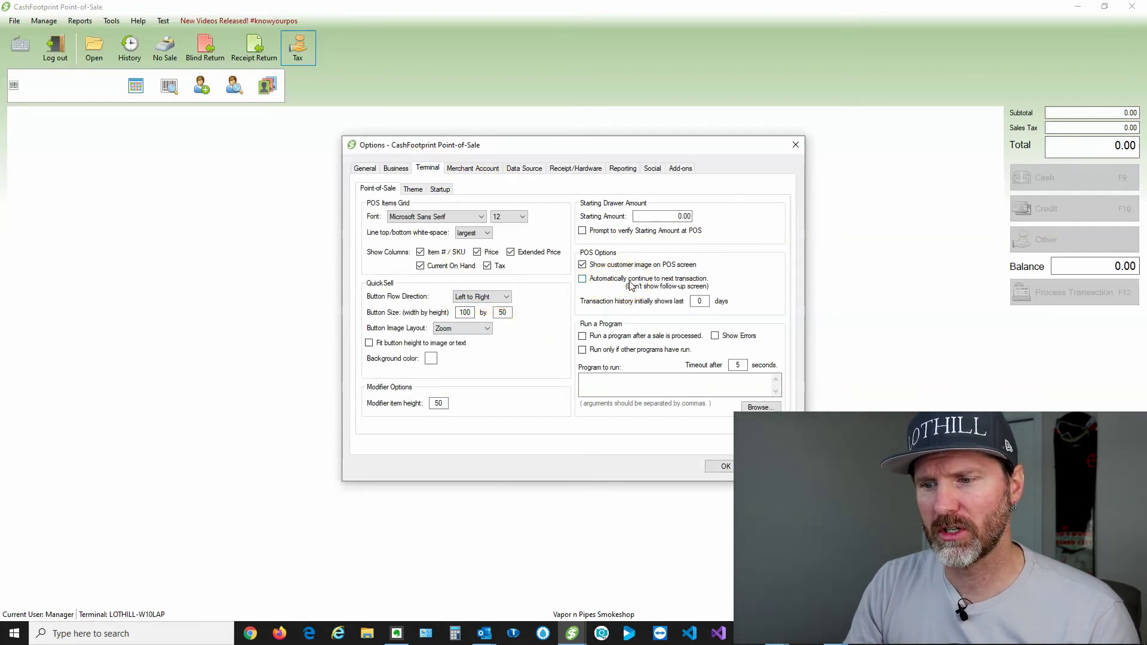
{"action": "left_click", "coordinate": [647, 286]}
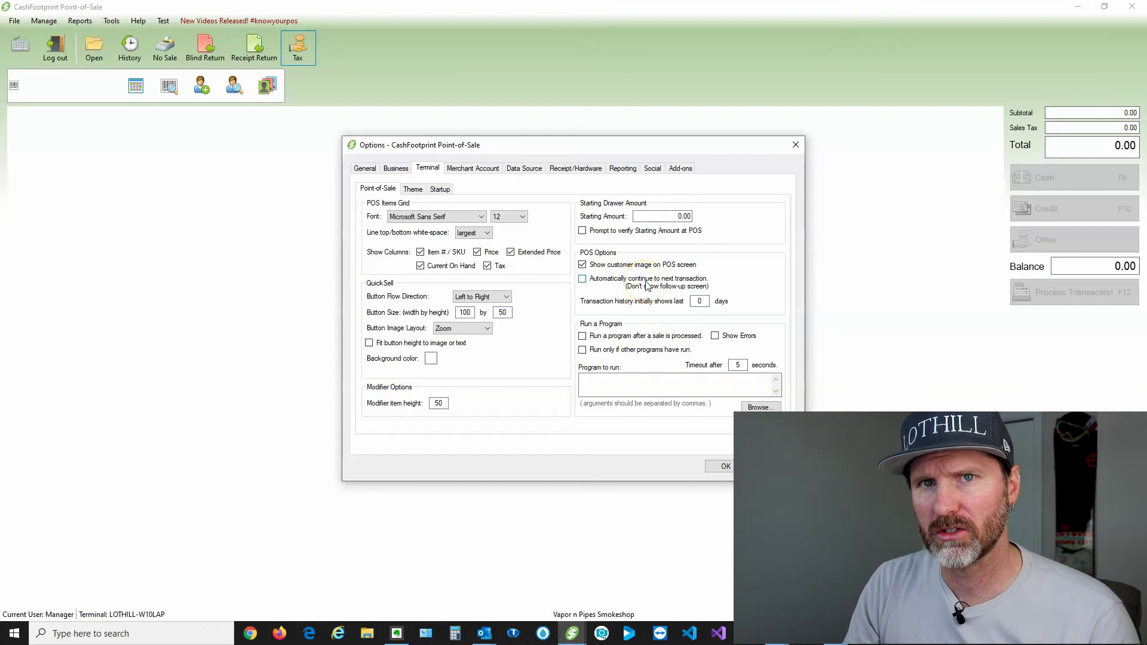
{"action": "left_click", "coordinate": [646, 282]}
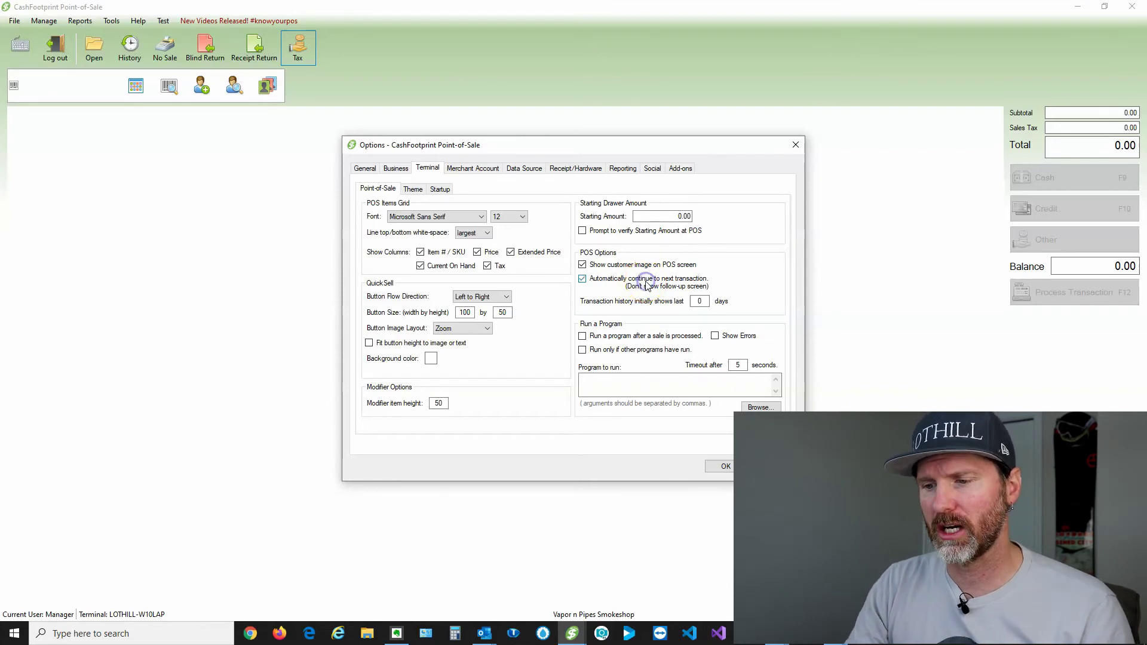
{"action": "left_click", "coordinate": [725, 467]}
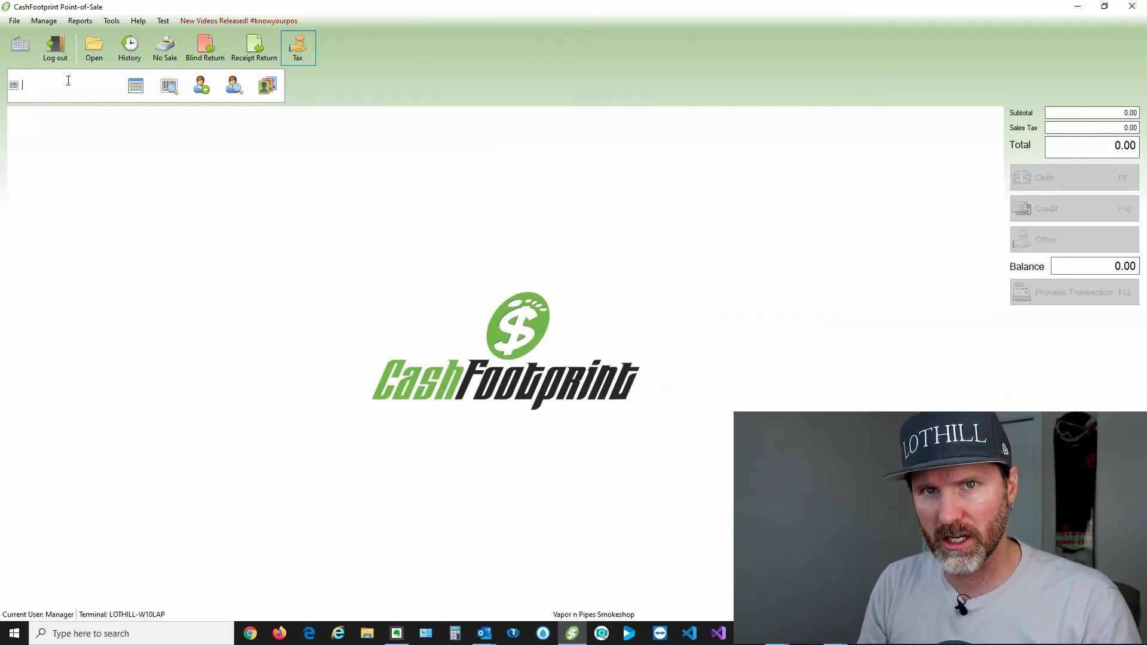
Sell item 321 for $20.00 cash, then log back in once the terminal locks.
{"action": "key", "text": "Return"}
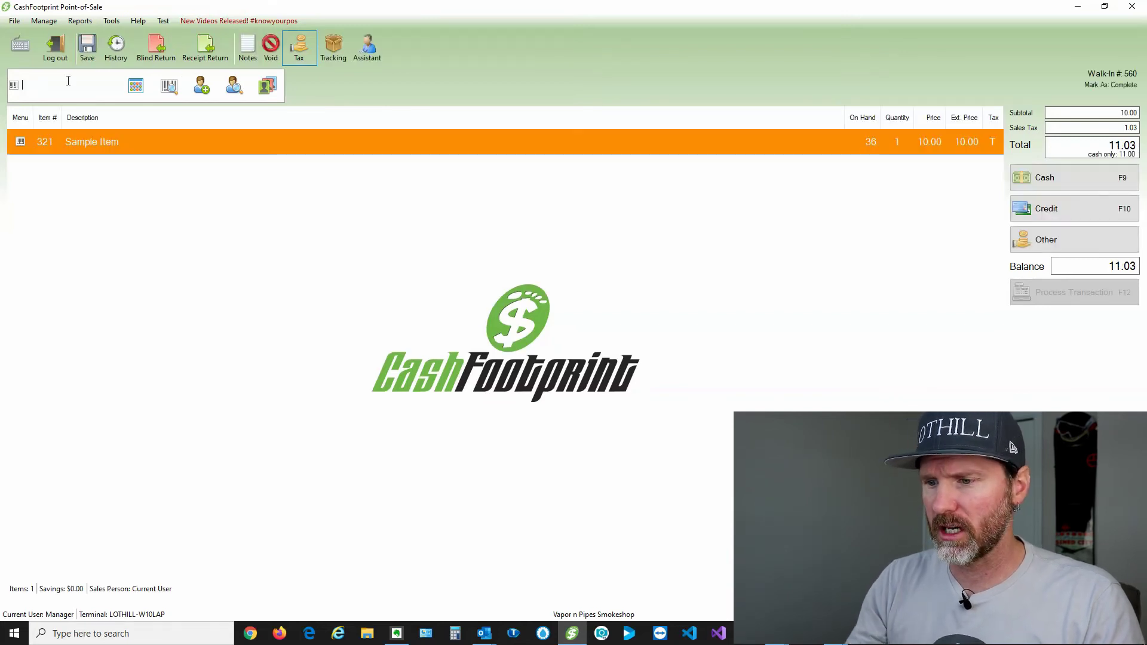
{"action": "left_click", "coordinate": [1069, 181]}
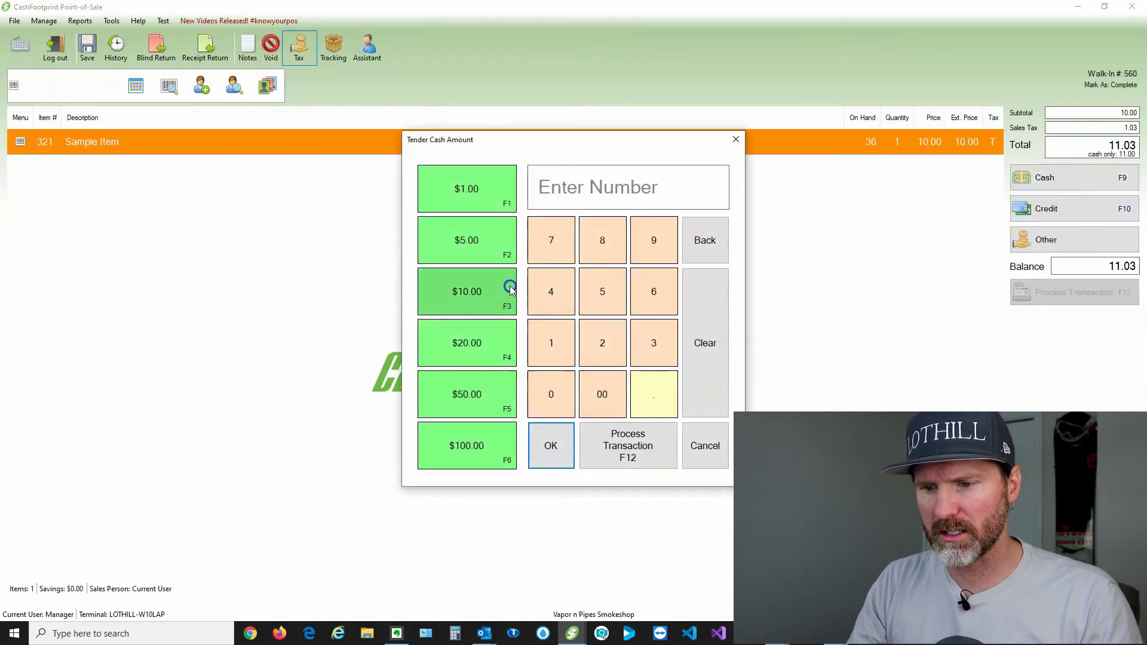
{"action": "left_click", "coordinate": [482, 325]}
{"action": "left_click", "coordinate": [602, 438]}
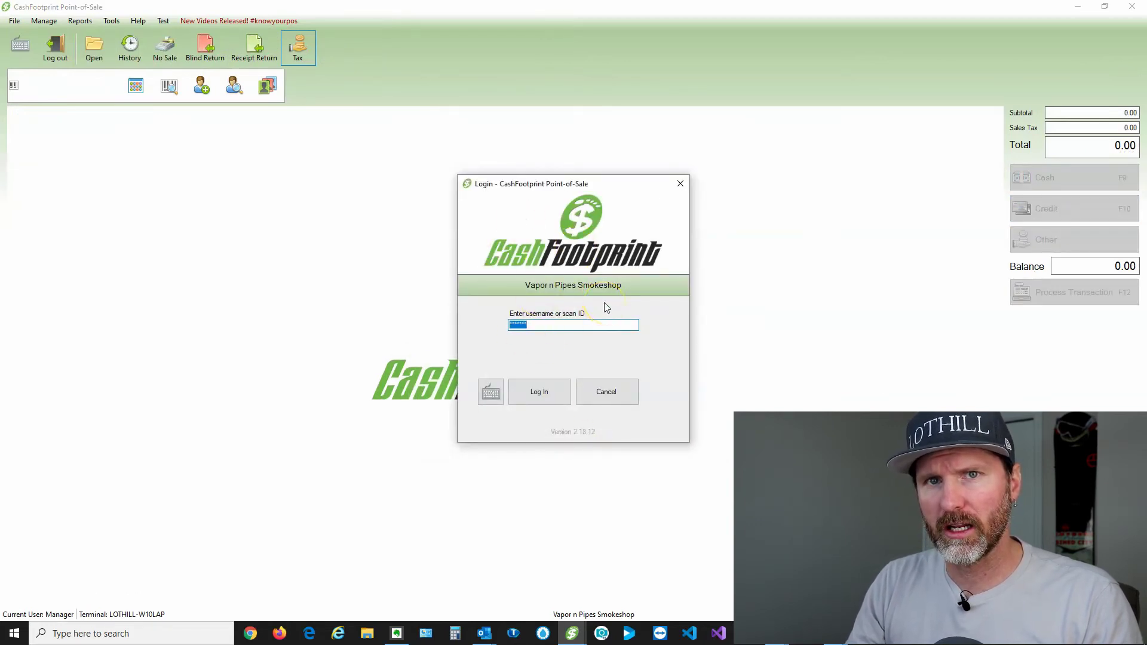
{"action": "left_click", "coordinate": [542, 389]}
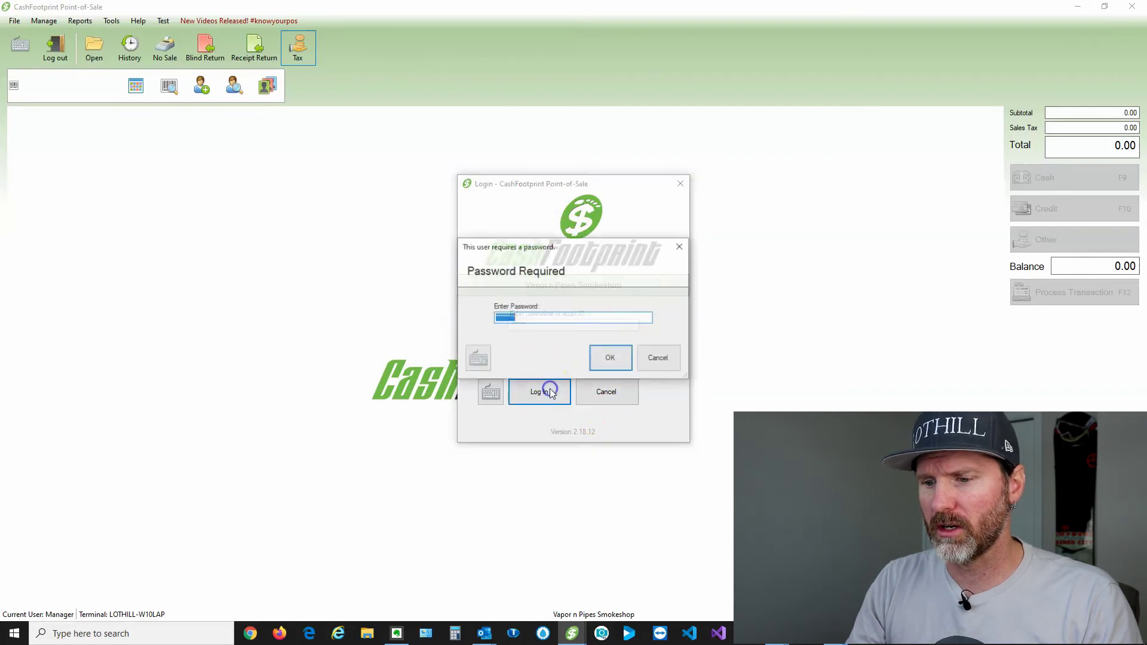
{"action": "left_click", "coordinate": [619, 363]}
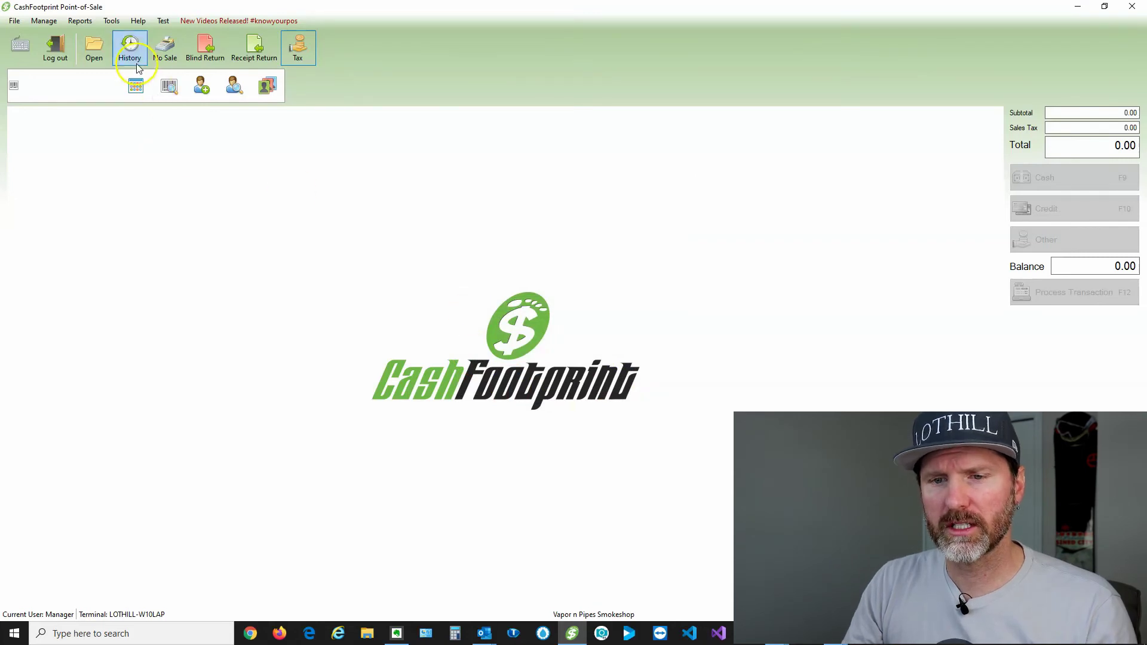
Set the Business option Default Tender Button to Process Transaction and save.
{"action": "left_click", "coordinate": [111, 22]}
{"action": "left_click", "coordinate": [129, 34]}
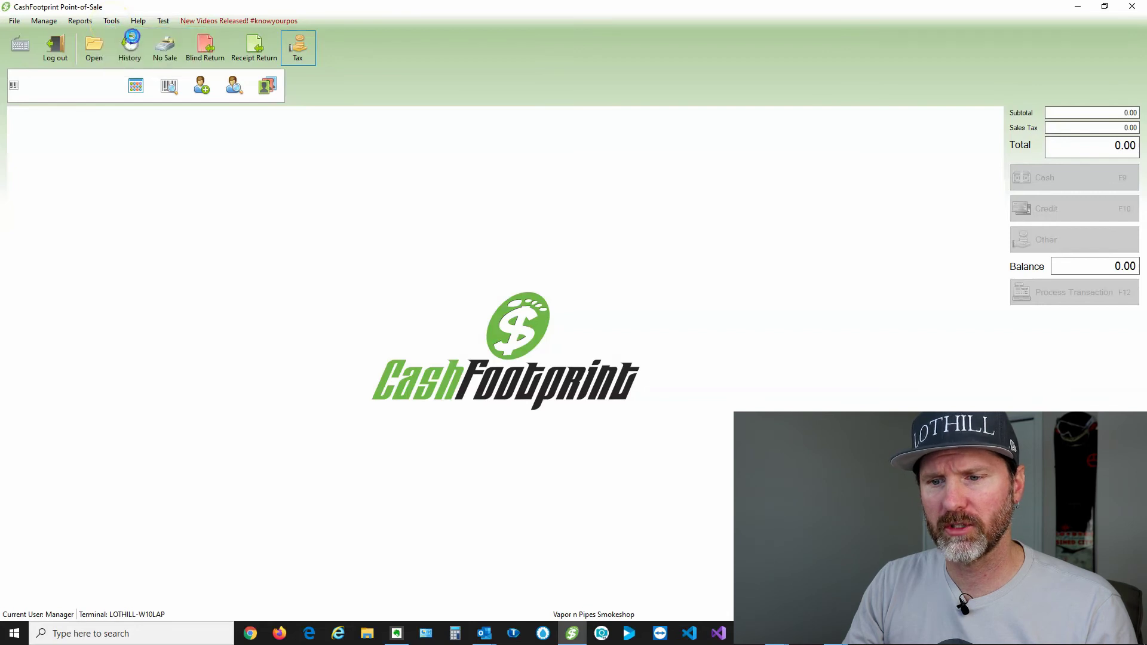
{"action": "left_click", "coordinate": [388, 169]}
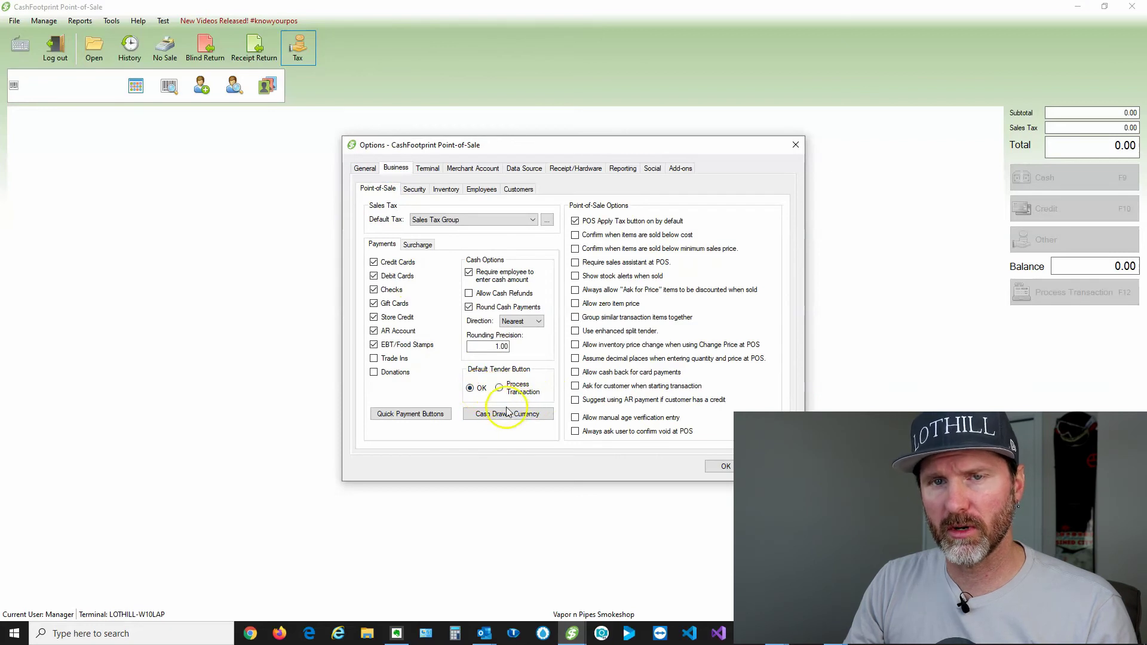
{"action": "left_click", "coordinate": [523, 396]}
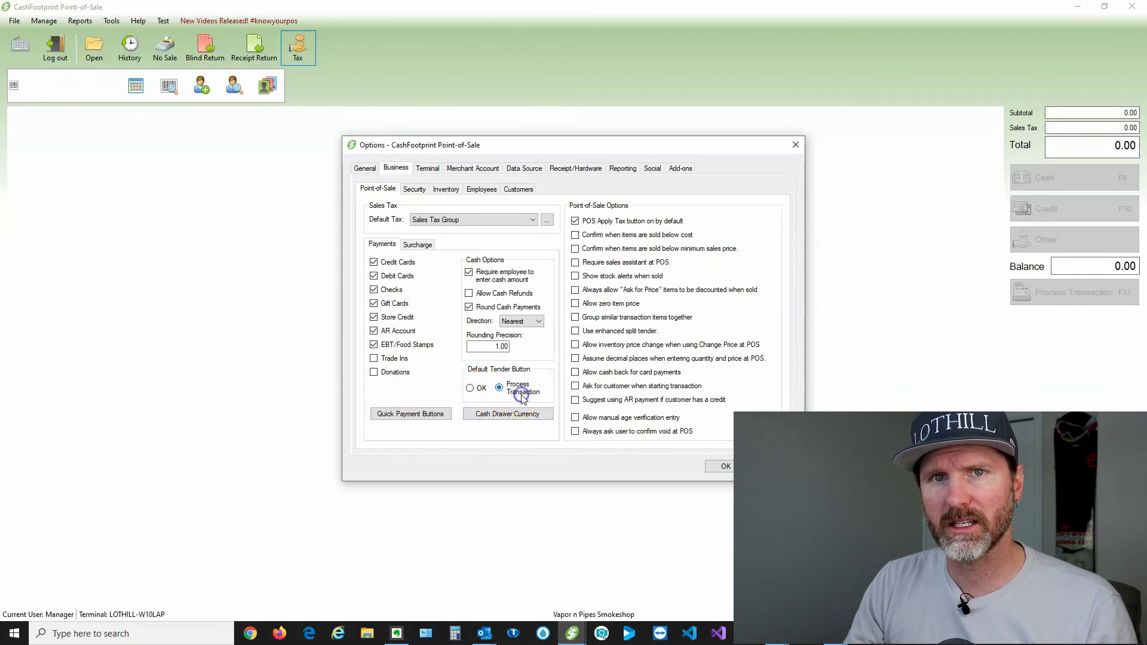
{"action": "left_click", "coordinate": [726, 467]}
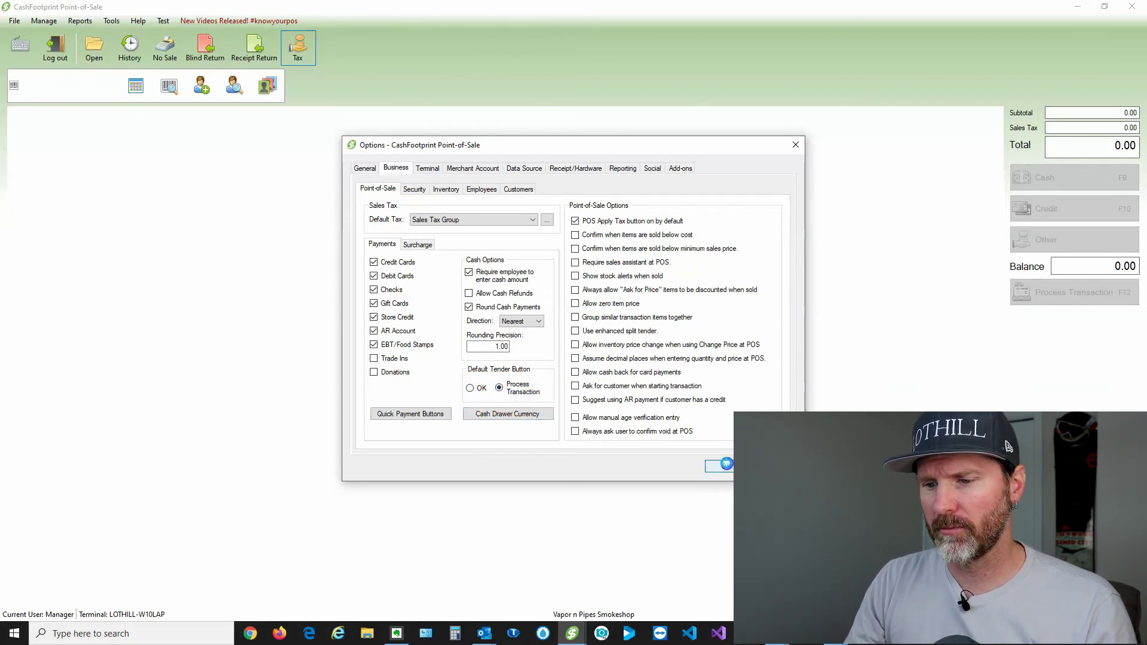
Start a new sale by entering item number 321.
{"action": "left_click", "coordinate": [58, 84]}
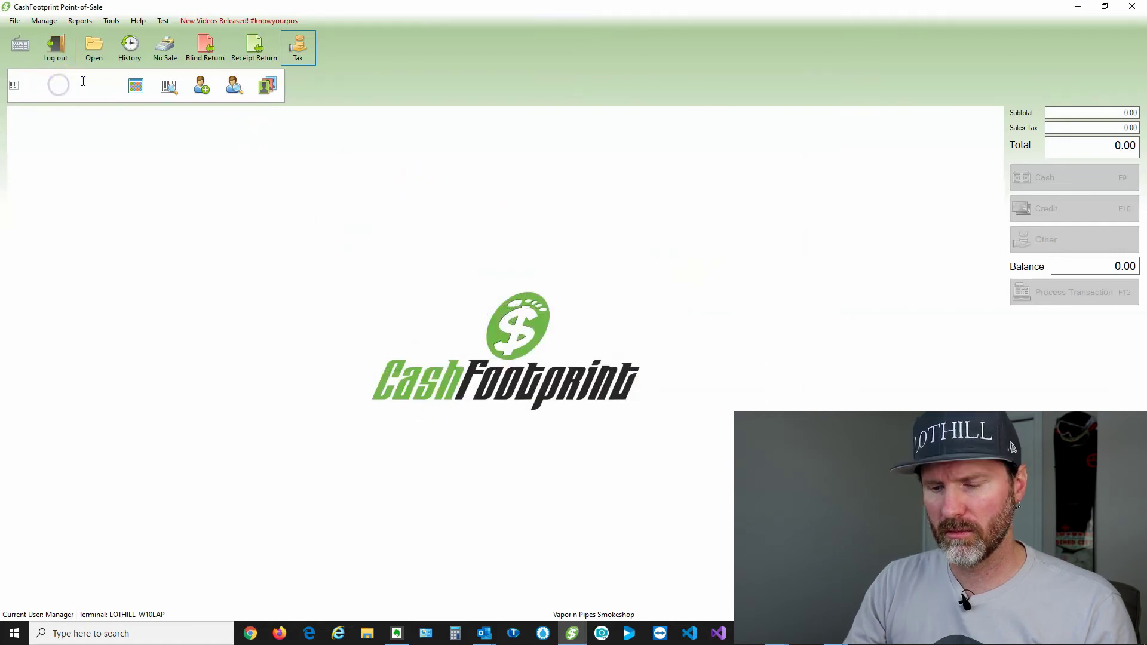
{"action": "type", "text": "321"}
{"action": "key", "text": "Return"}
Tender $20.00 cash for item 321, applying -0.03 rounding for an 11.00 total and 9.00 change.
{"action": "left_click", "coordinate": [1063, 189]}
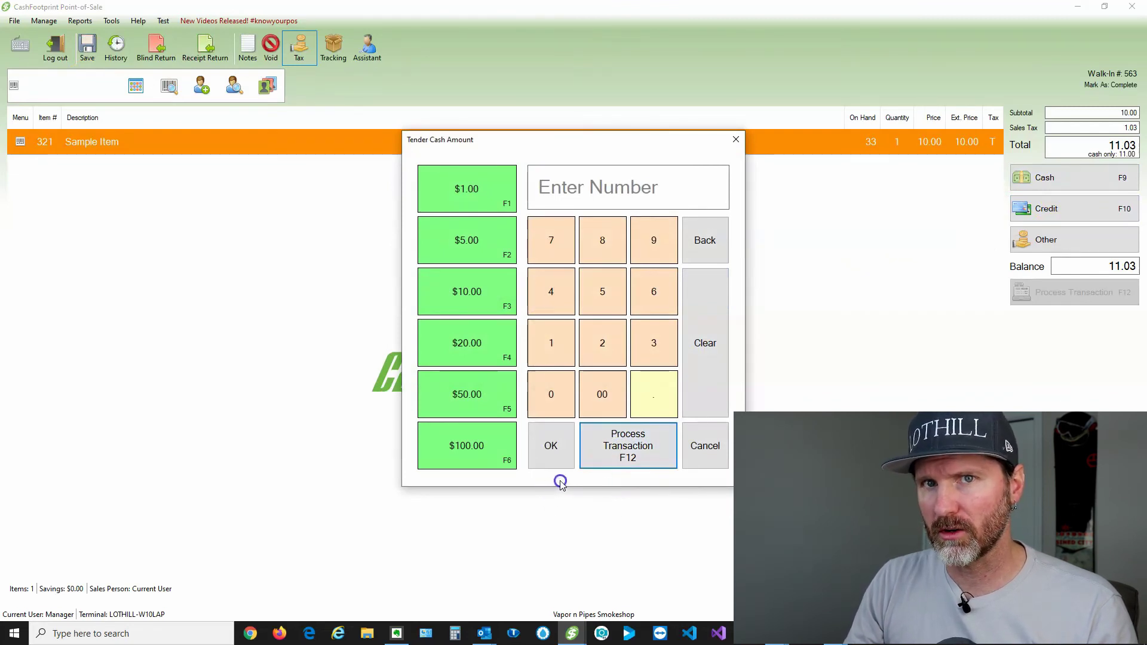
{"action": "left_click", "coordinate": [480, 339]}
{"action": "left_click", "coordinate": [551, 445]}
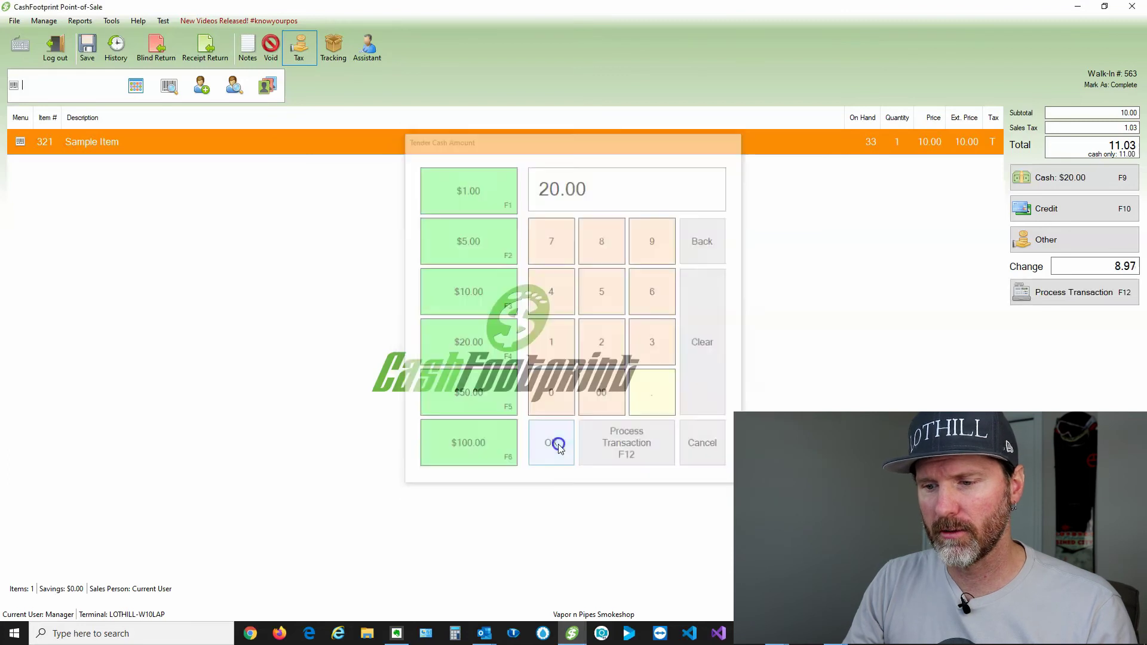
{"action": "left_click", "coordinate": [1118, 177]}
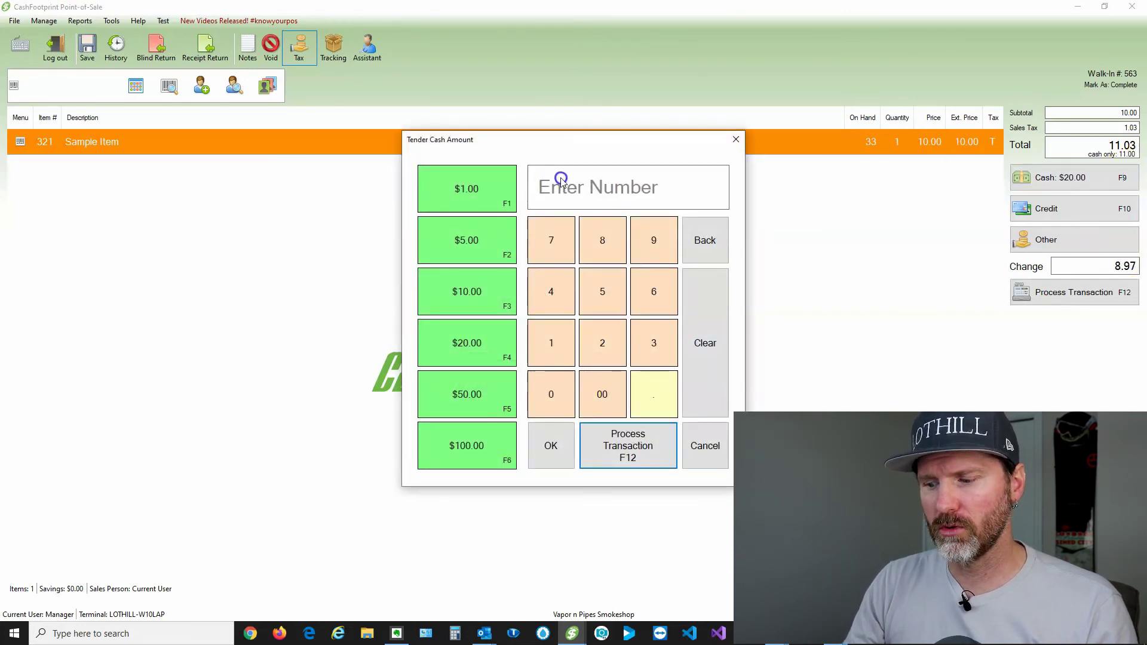
{"action": "type", "text": "20"}
{"action": "key", "text": "Return"}
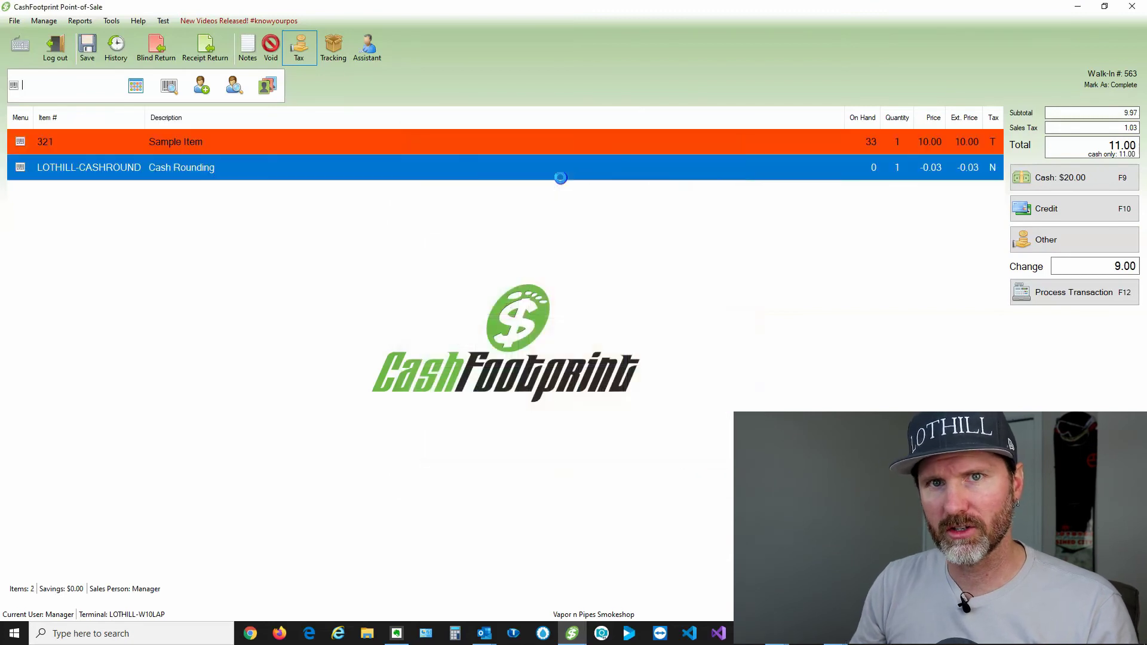